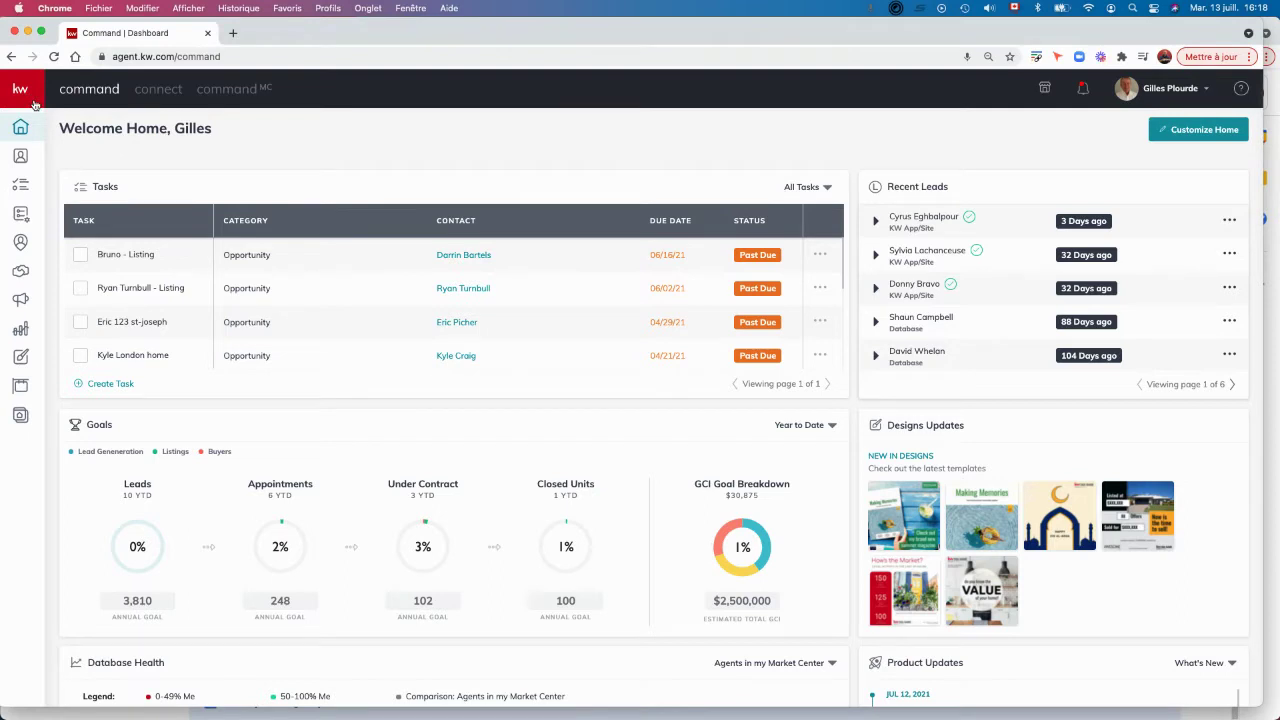
Open the active listing opportunity in the Staging stage and go from its documents to the linked transaction in DocuSign Rooms.
{"action": "left_click", "coordinate": [34, 103]}
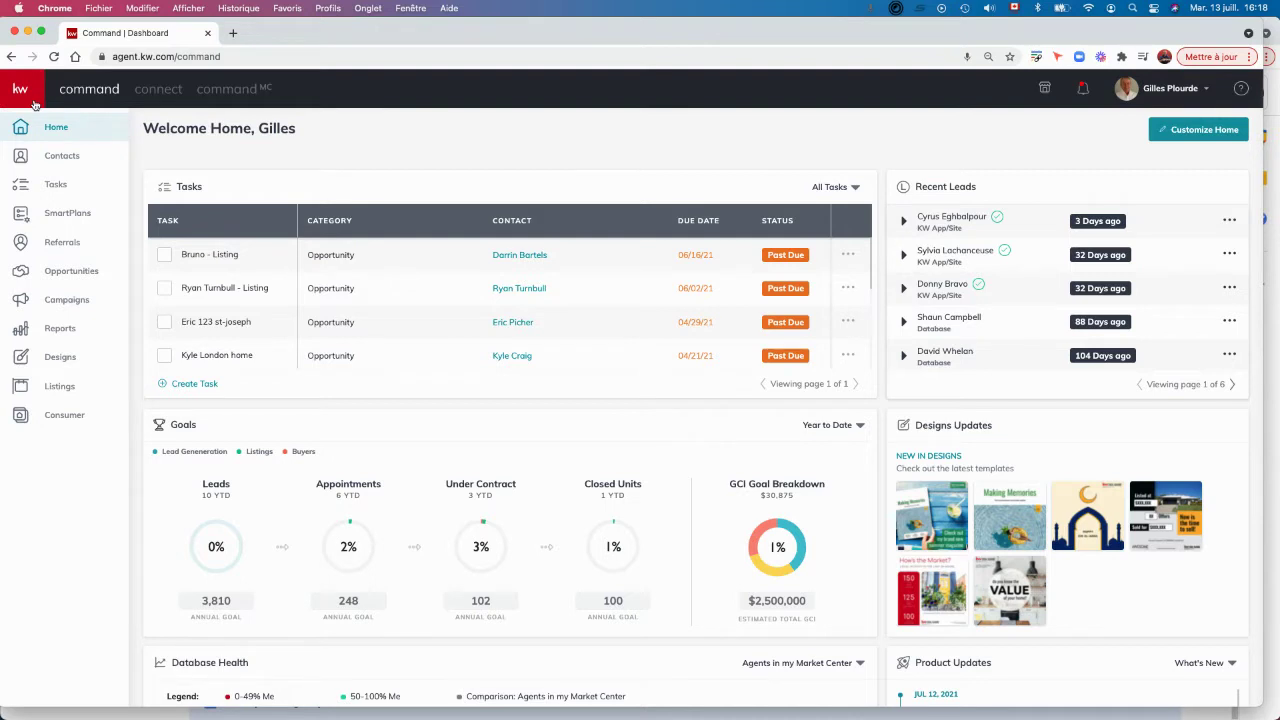
{"action": "left_click", "coordinate": [62, 279]}
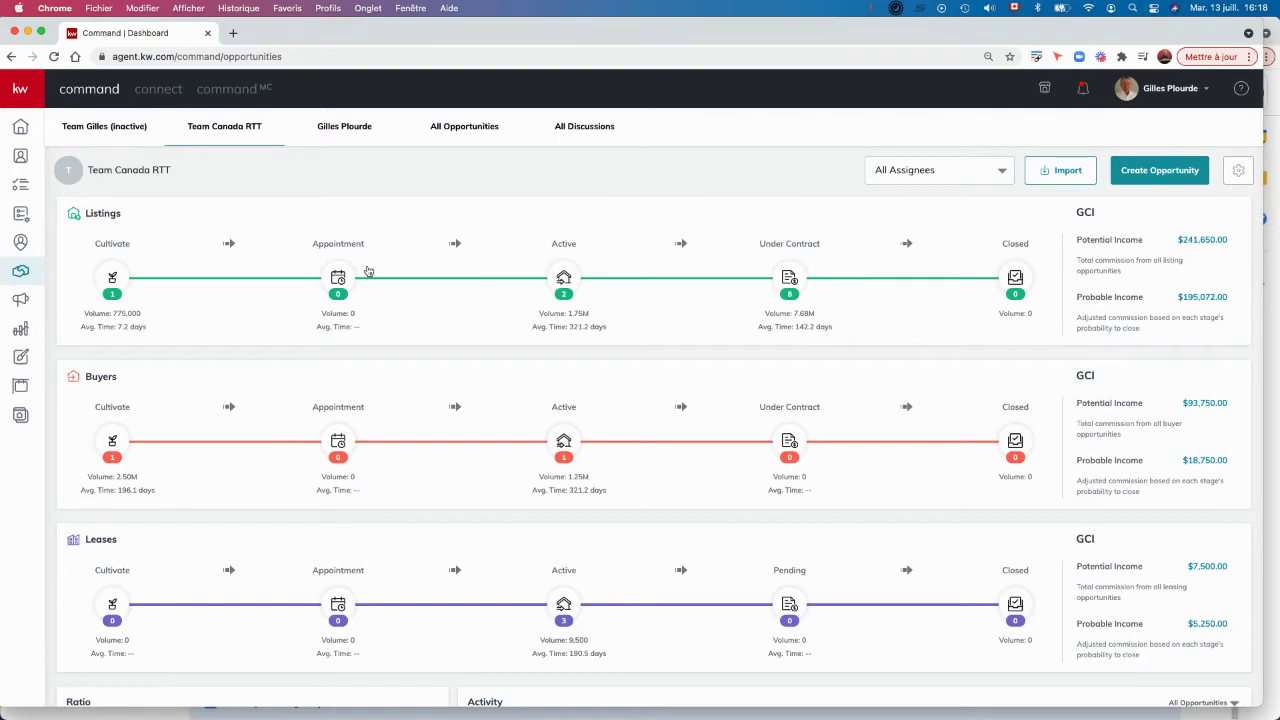
{"action": "left_click", "coordinate": [563, 277]}
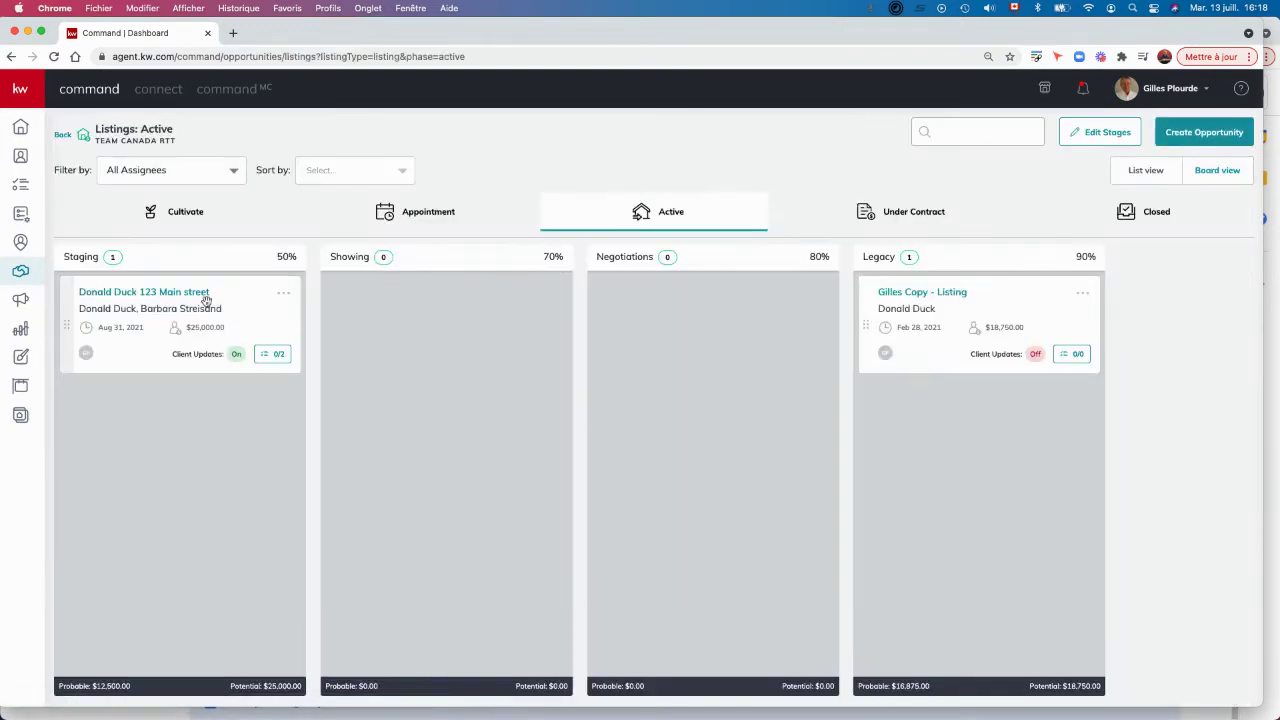
{"action": "left_click", "coordinate": [136, 293]}
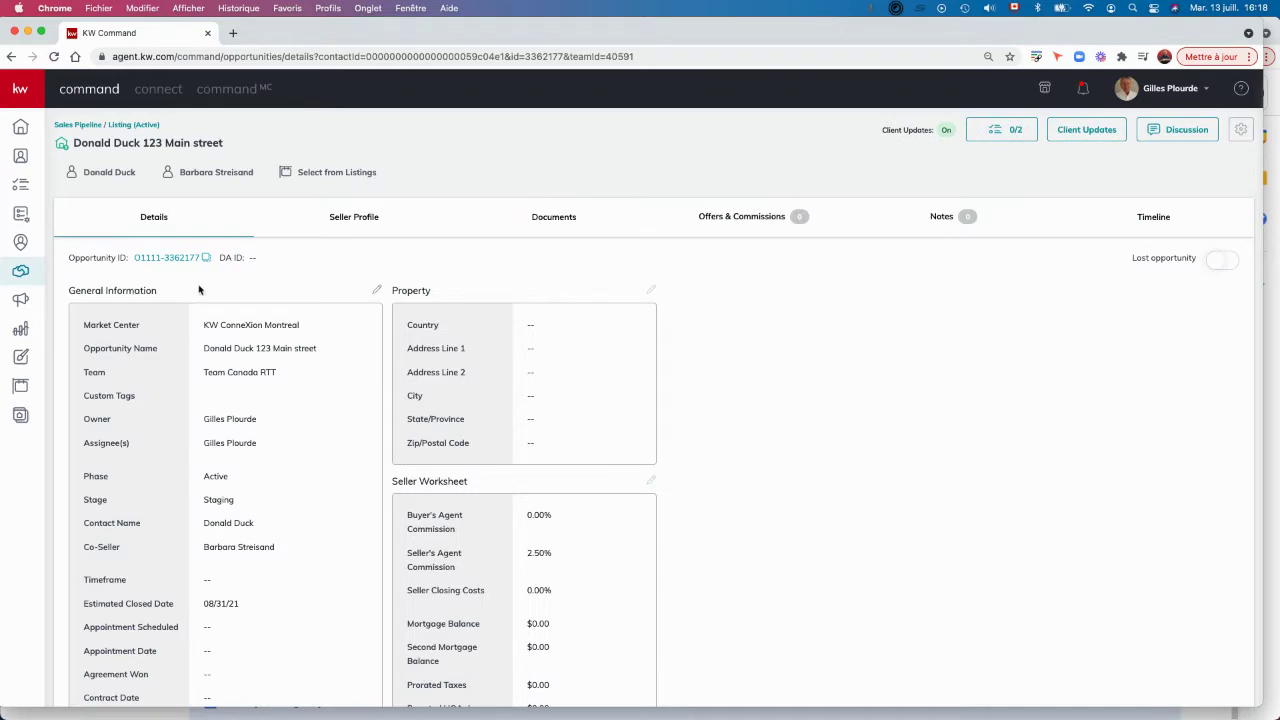
{"action": "left_click", "coordinate": [551, 222]}
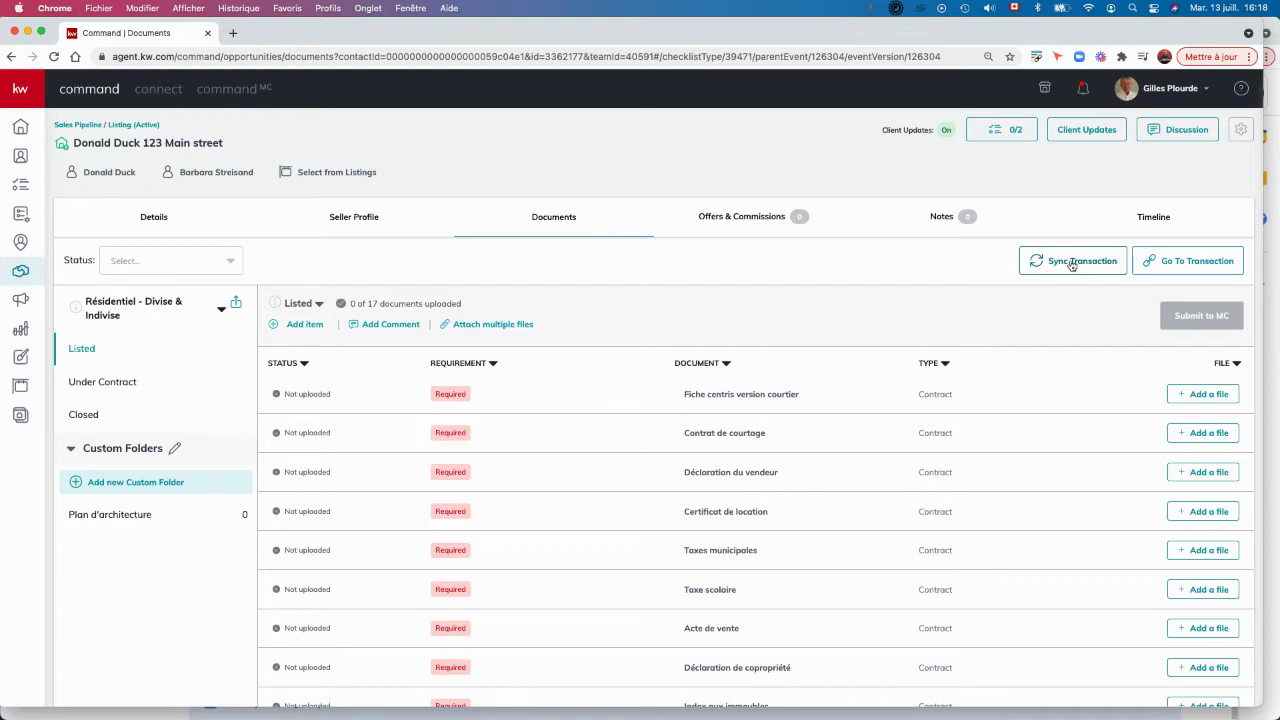
{"action": "left_click", "coordinate": [1187, 262]}
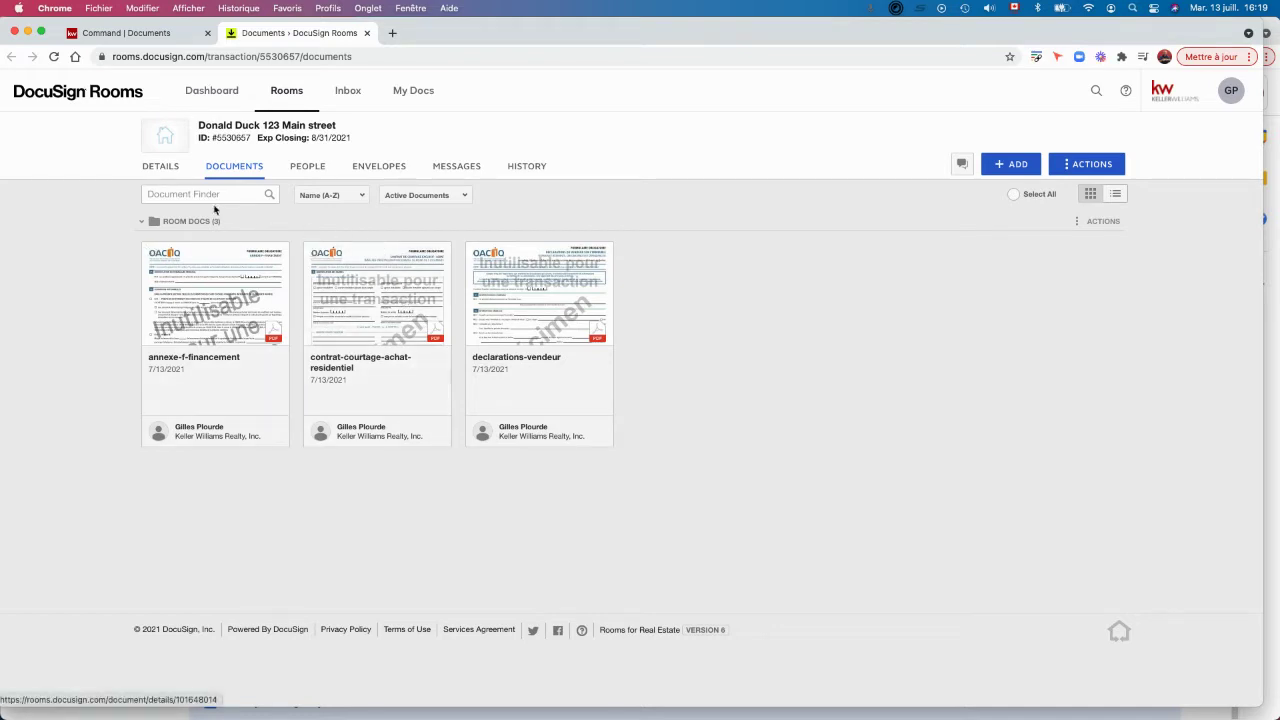
Select only the contrat-courtage-achat-residentiel document in the room and start a signature envelope with it.
{"action": "left_click", "coordinate": [150, 253]}
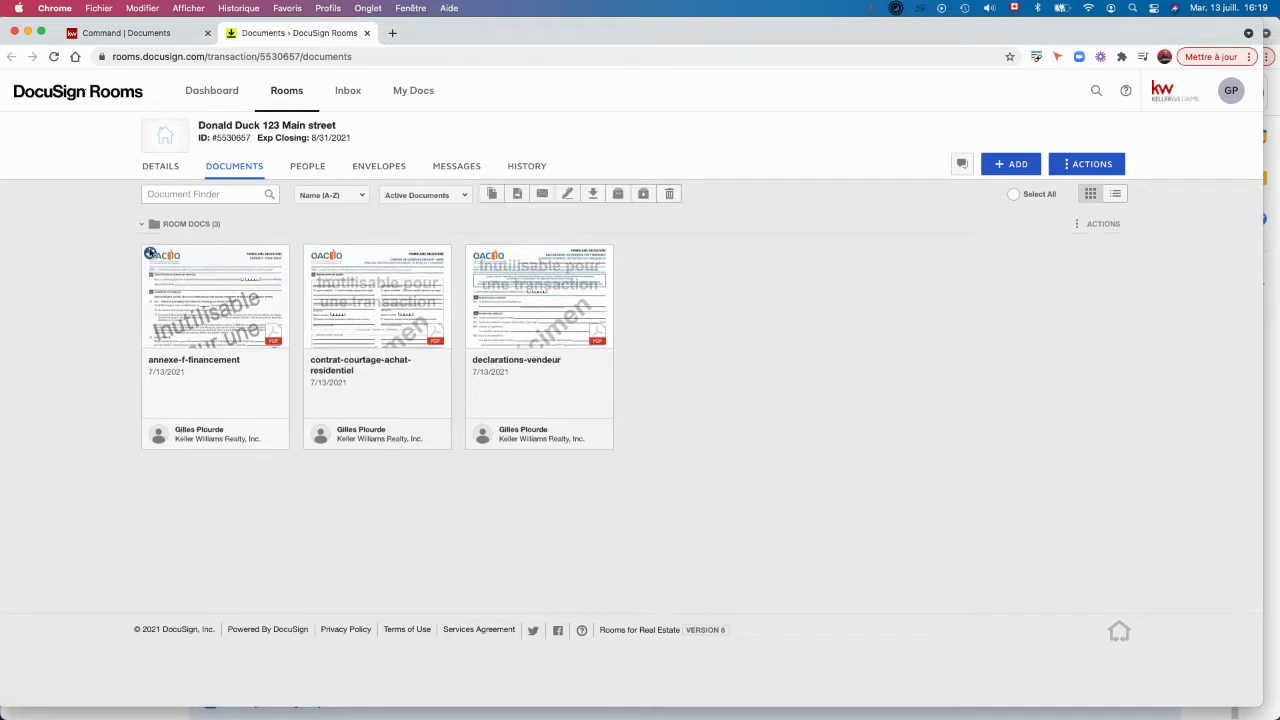
{"action": "left_click", "coordinate": [151, 254]}
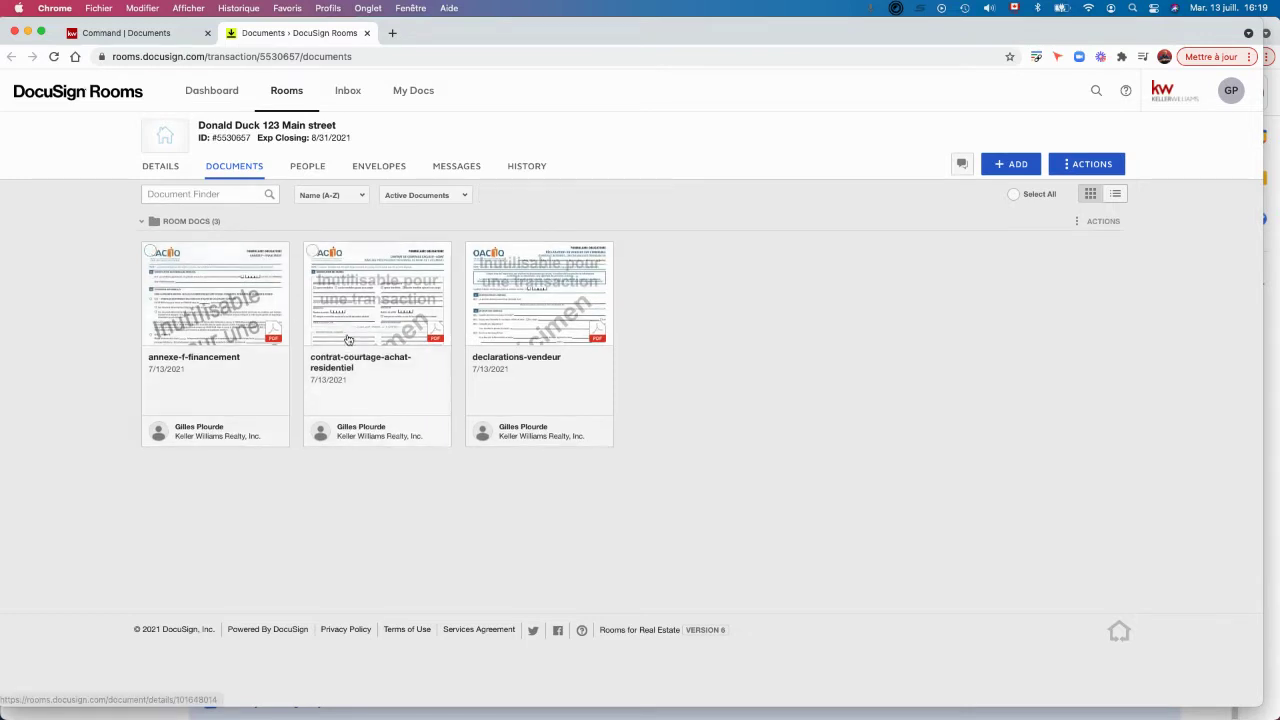
{"action": "left_click", "coordinate": [313, 252]}
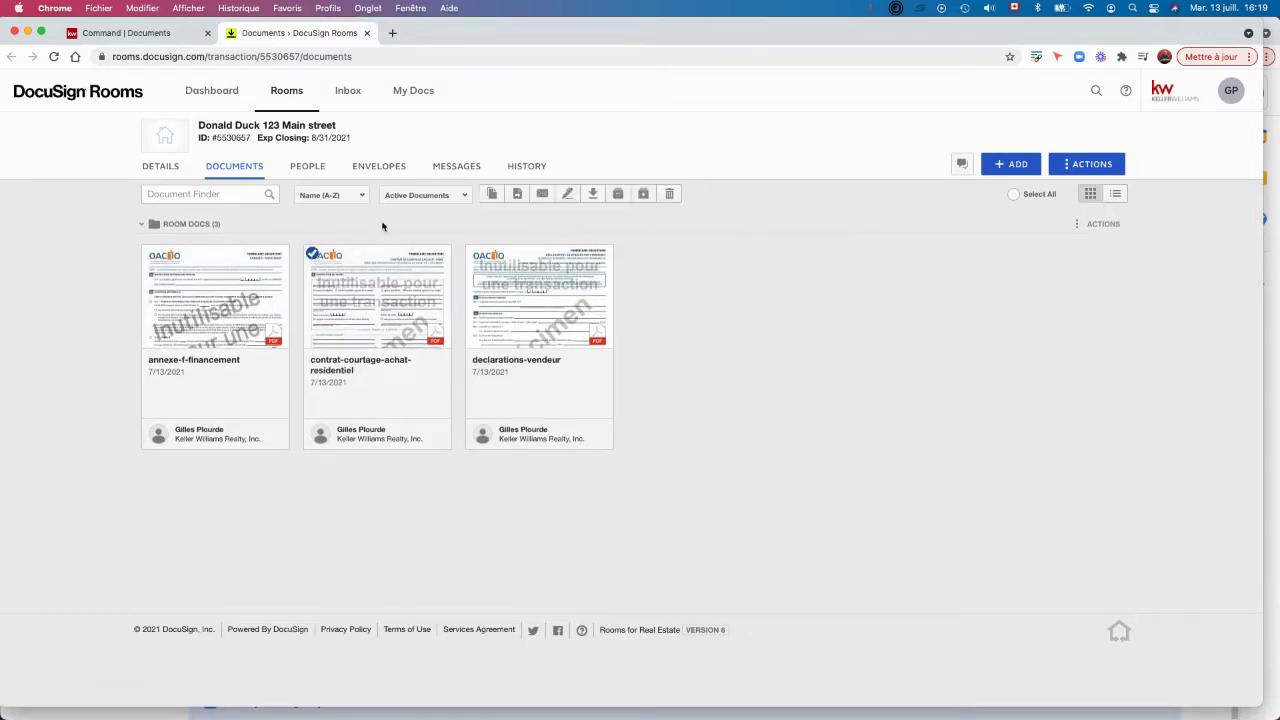
{"action": "left_click", "coordinate": [568, 195]}
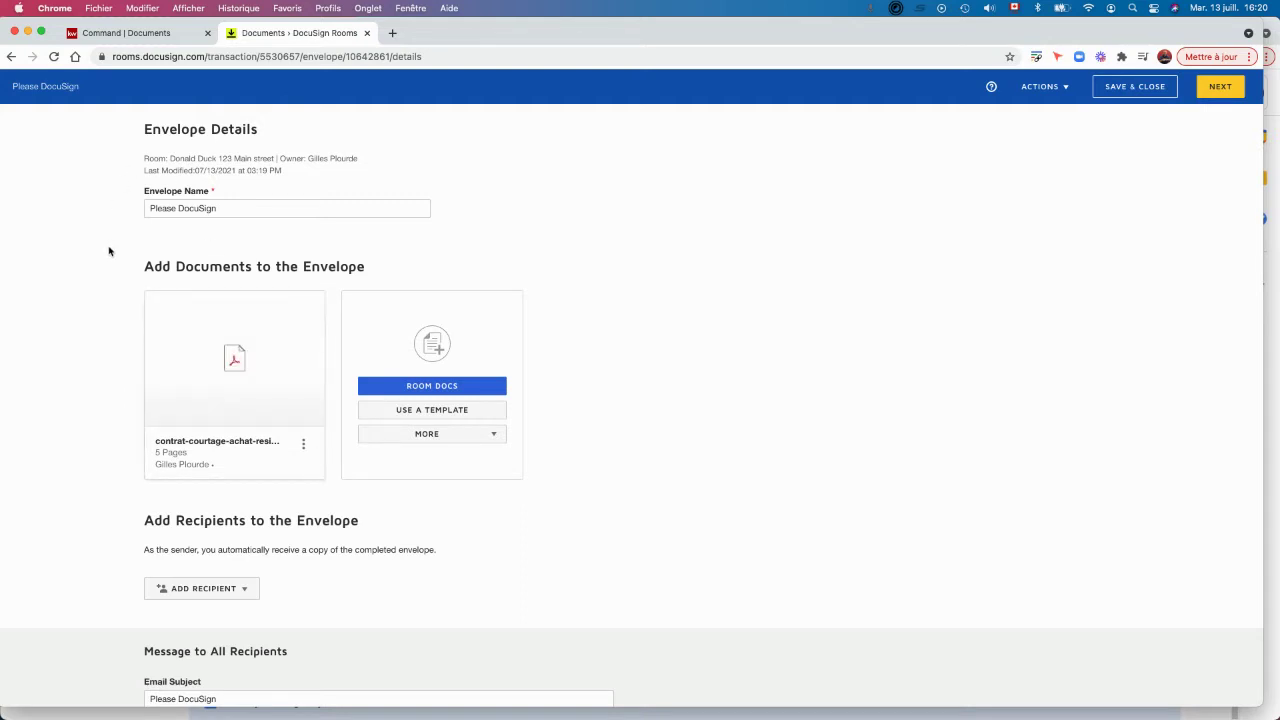
Rename the envelope with the property's street address followed by the seller's full name.
{"action": "left_click_drag", "start_coordinate": [229, 208], "coordinate": [134, 206]}
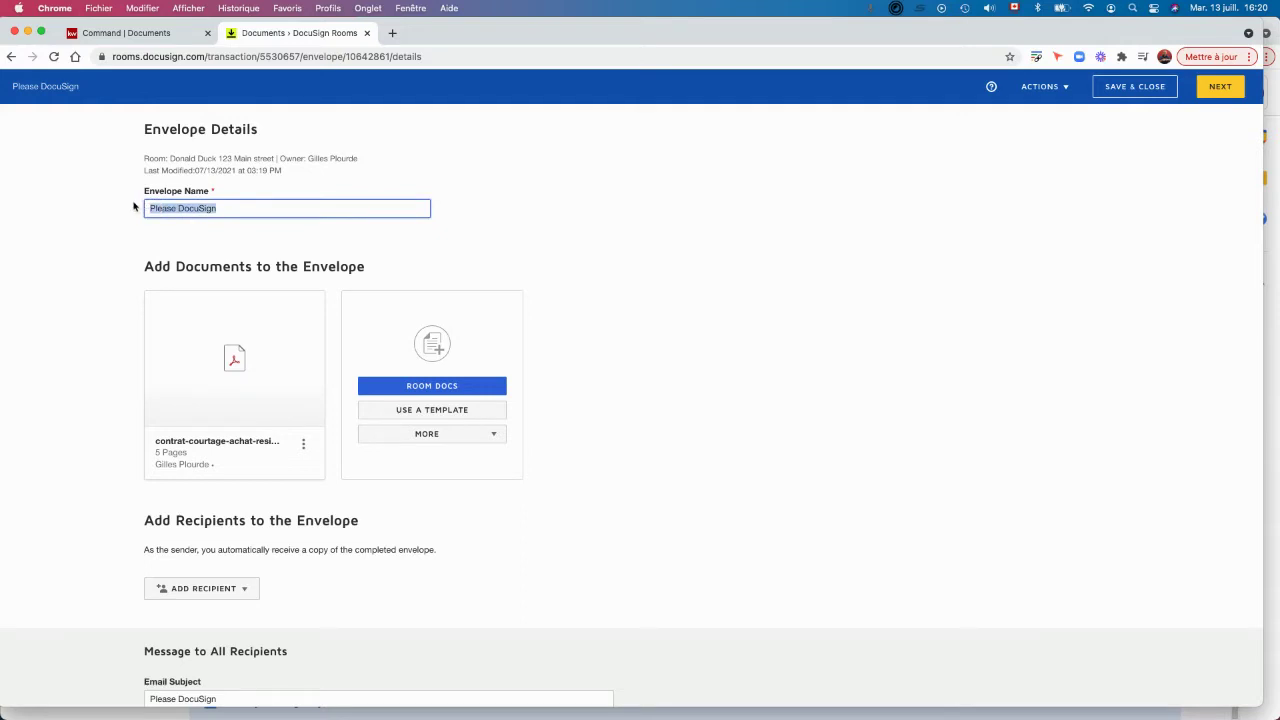
{"action": "type", "text": "123"}
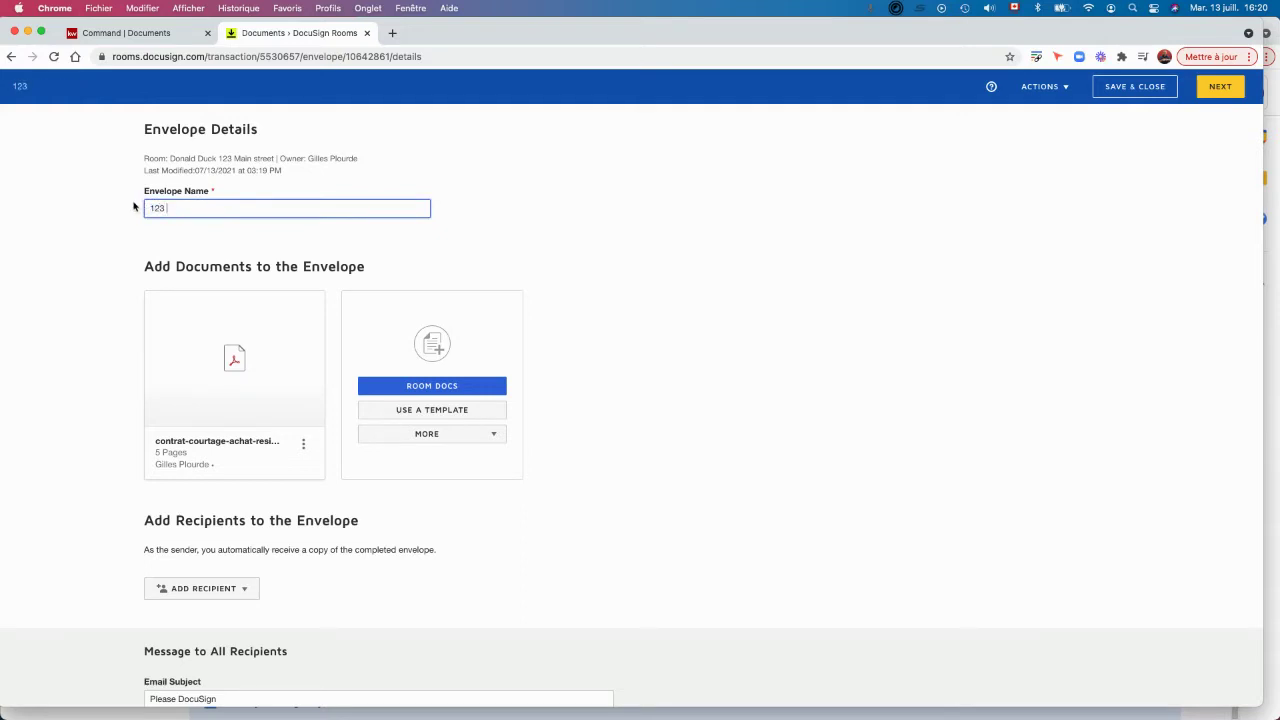
{"action": "type", "text": " Main Street - Donald"}
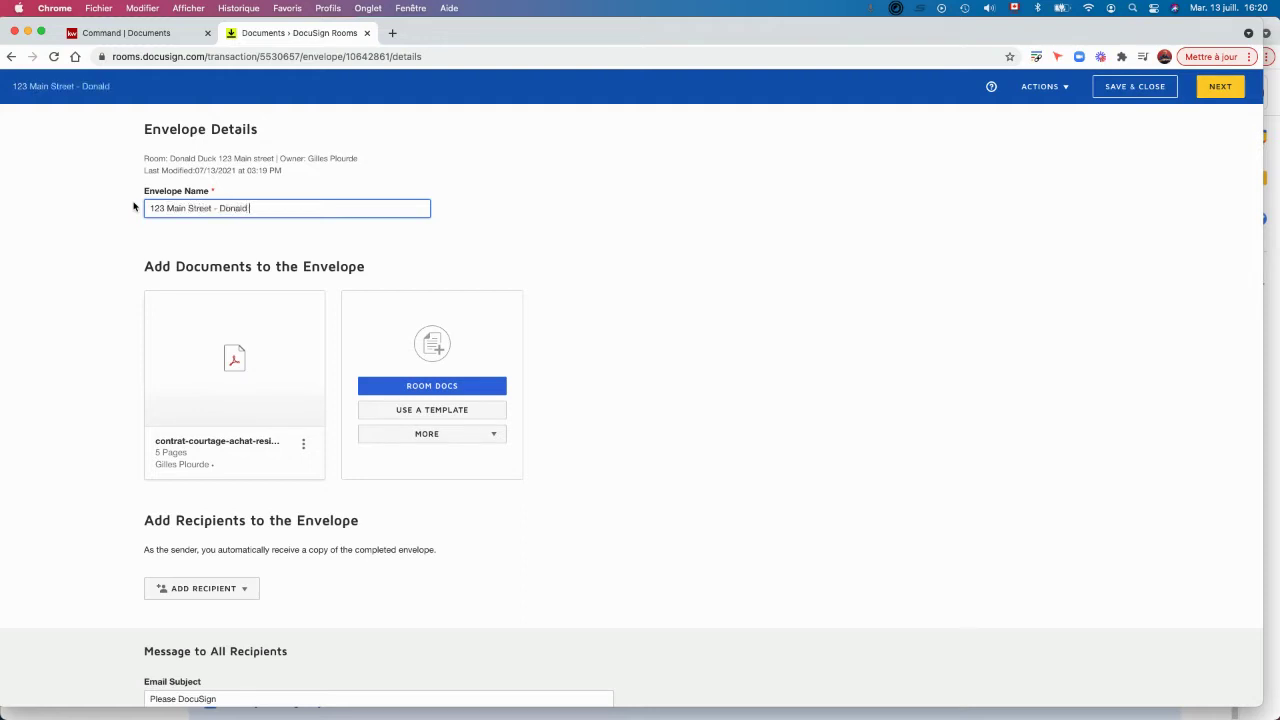
{"action": "type", "text": " Duck"}
Add declarations-vendeur.pdf from the room documents to the envelope.
{"action": "mouse_move", "coordinate": [205, 378]}
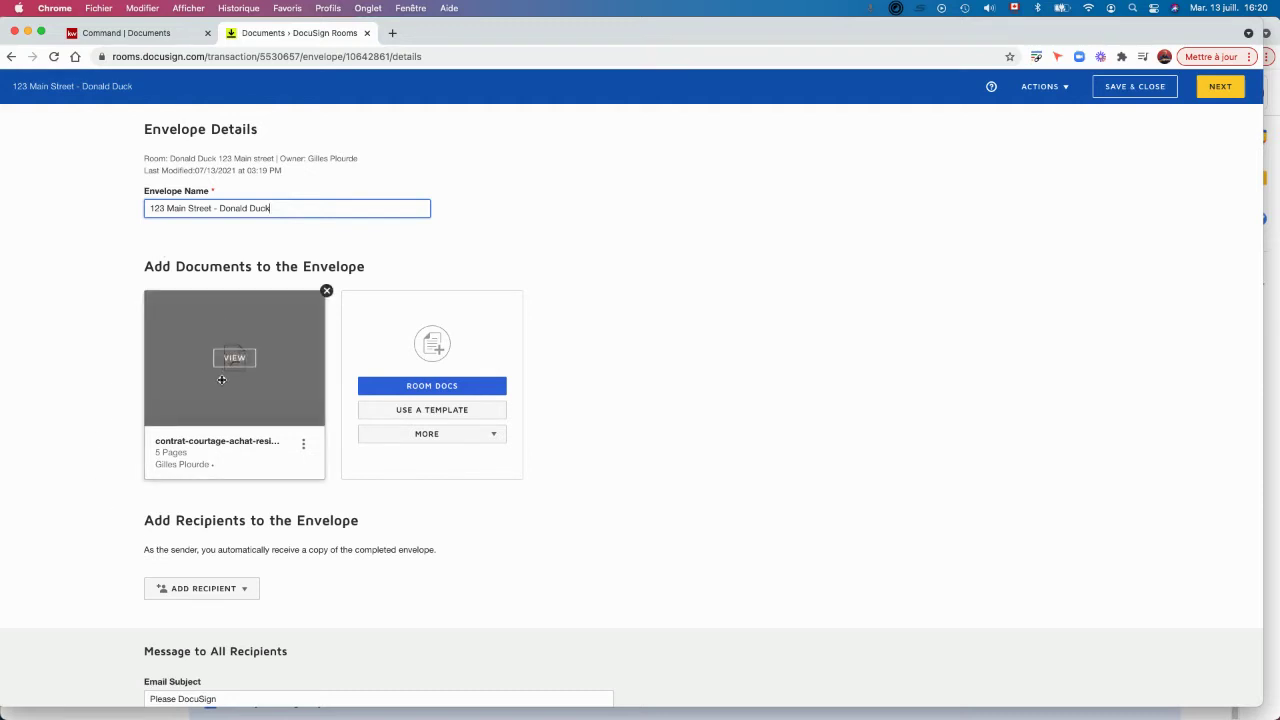
{"action": "left_click", "coordinate": [422, 388]}
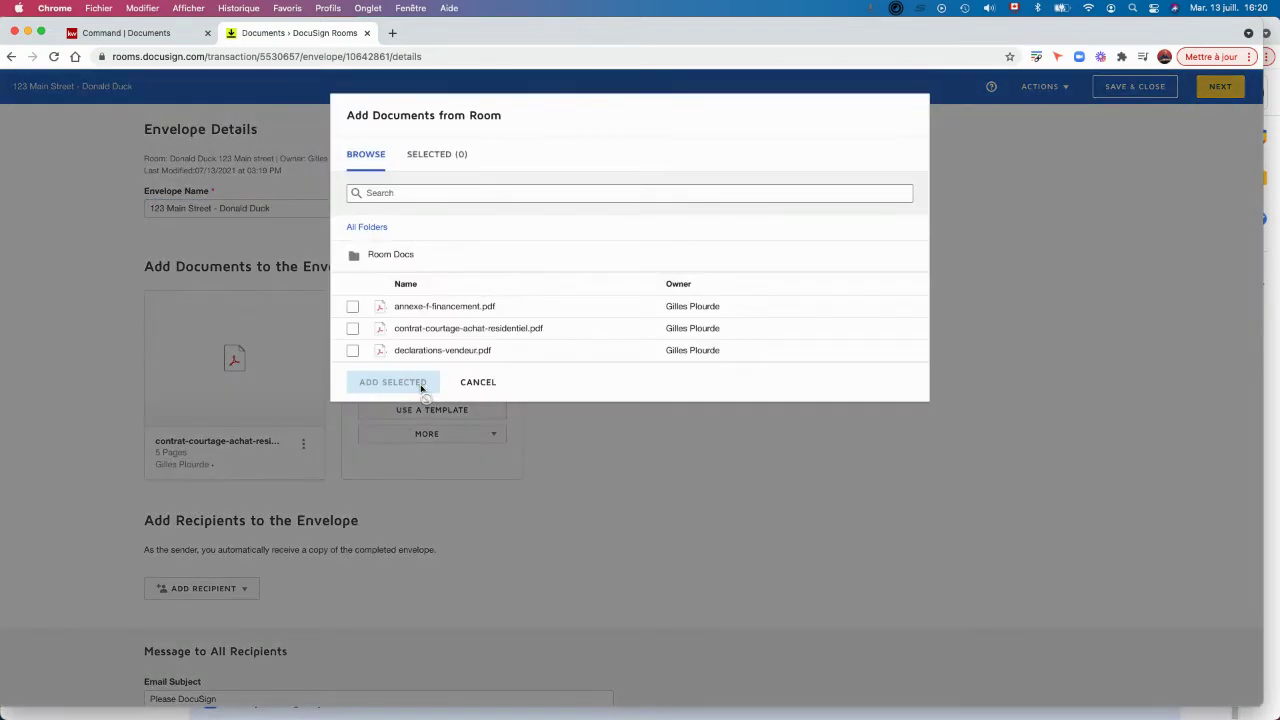
{"action": "left_click", "coordinate": [354, 351]}
{"action": "left_click", "coordinate": [398, 383]}
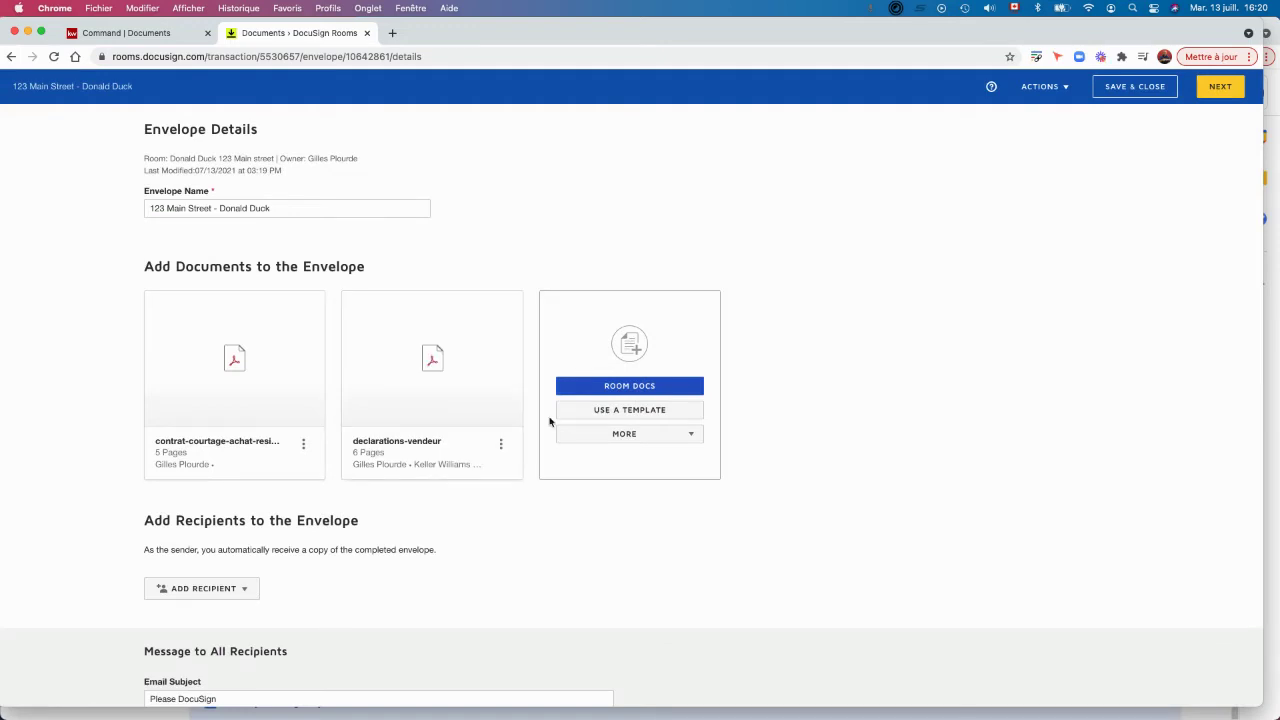
{"action": "left_click", "coordinate": [622, 435]}
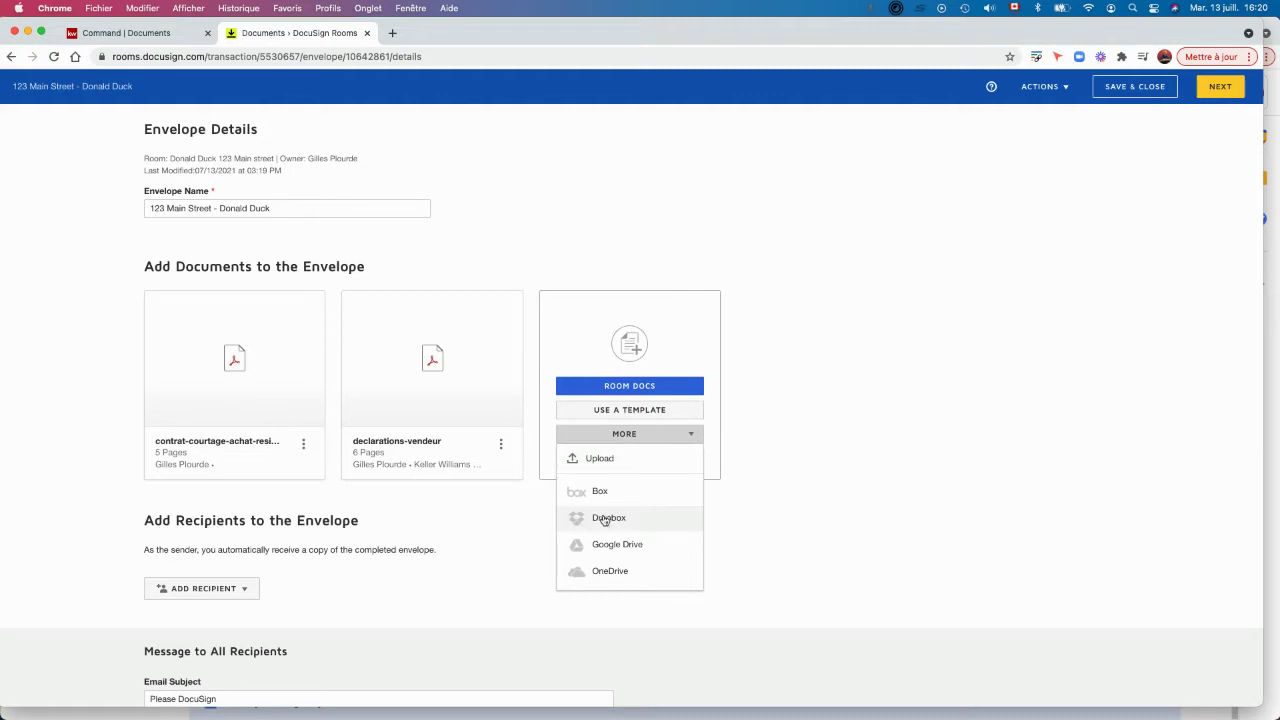
{"action": "left_click", "coordinate": [599, 410]}
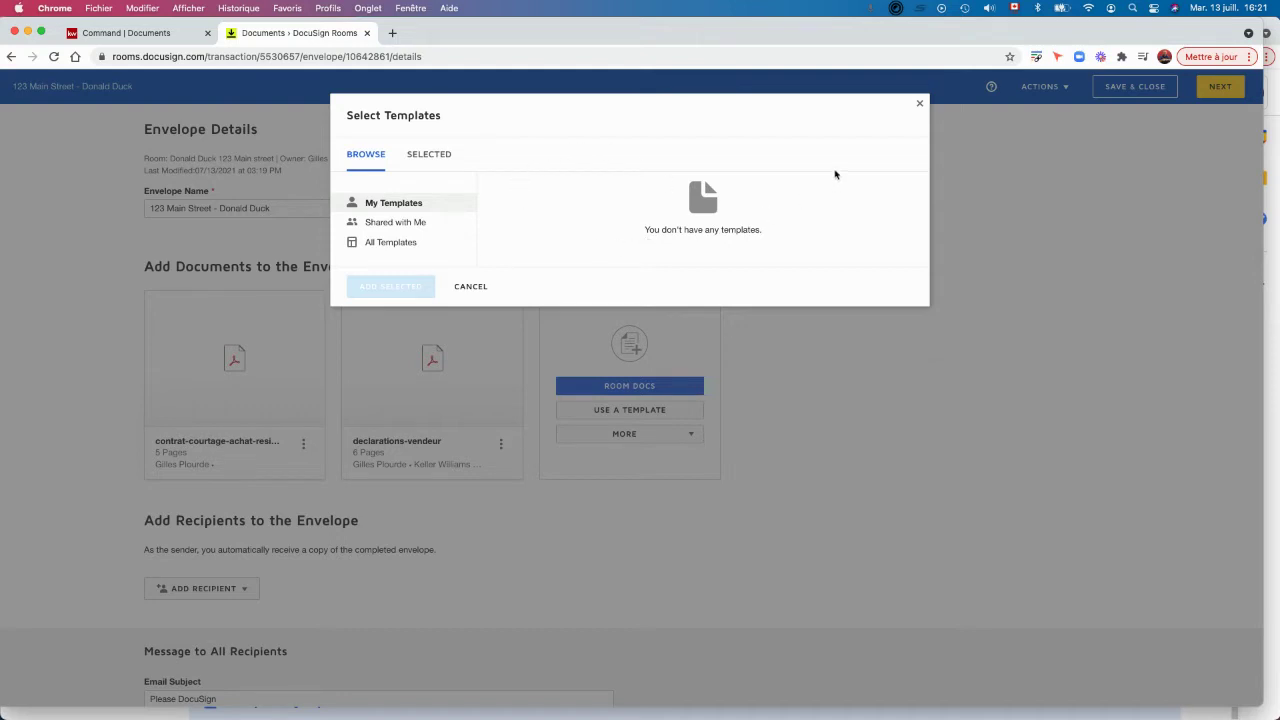
{"action": "left_click", "coordinate": [919, 104]}
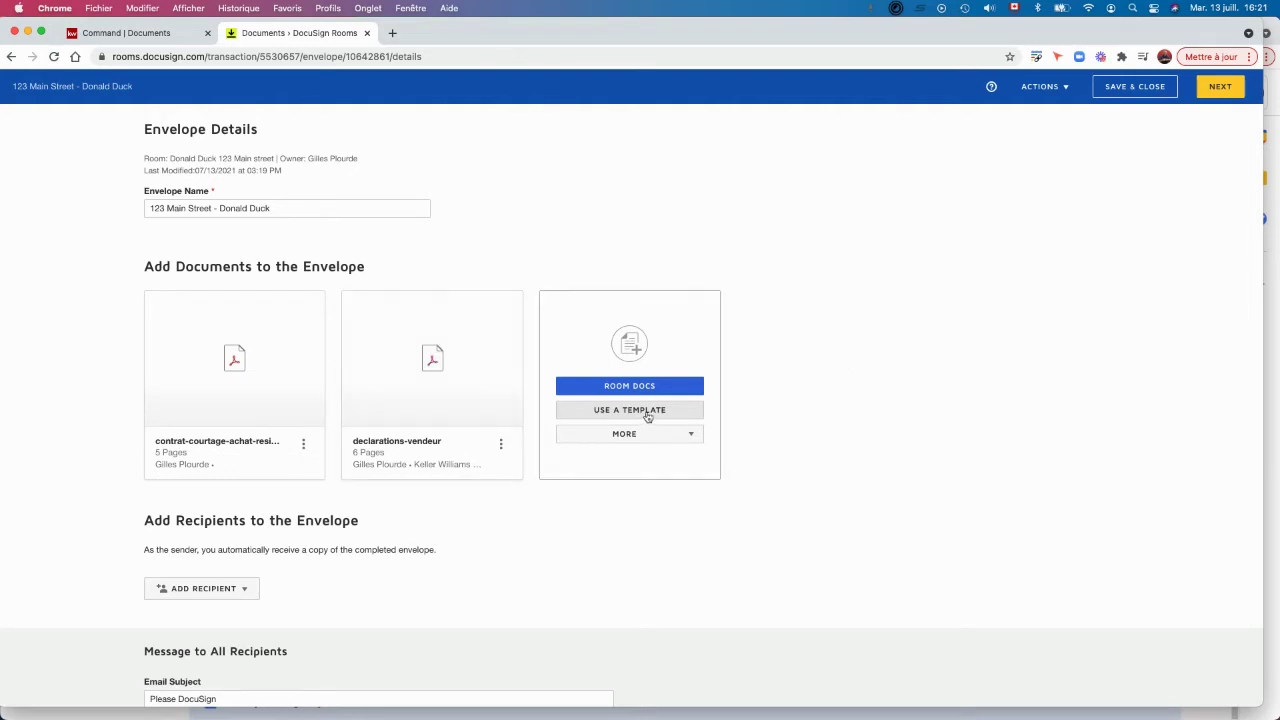
Add the room participants with the roles Listing Agent 1, Seller 1 and Seller 2 as envelope recipients.
{"action": "scroll", "coordinate": [71, 531], "scroll_direction": "down", "scroll_amount": 1}
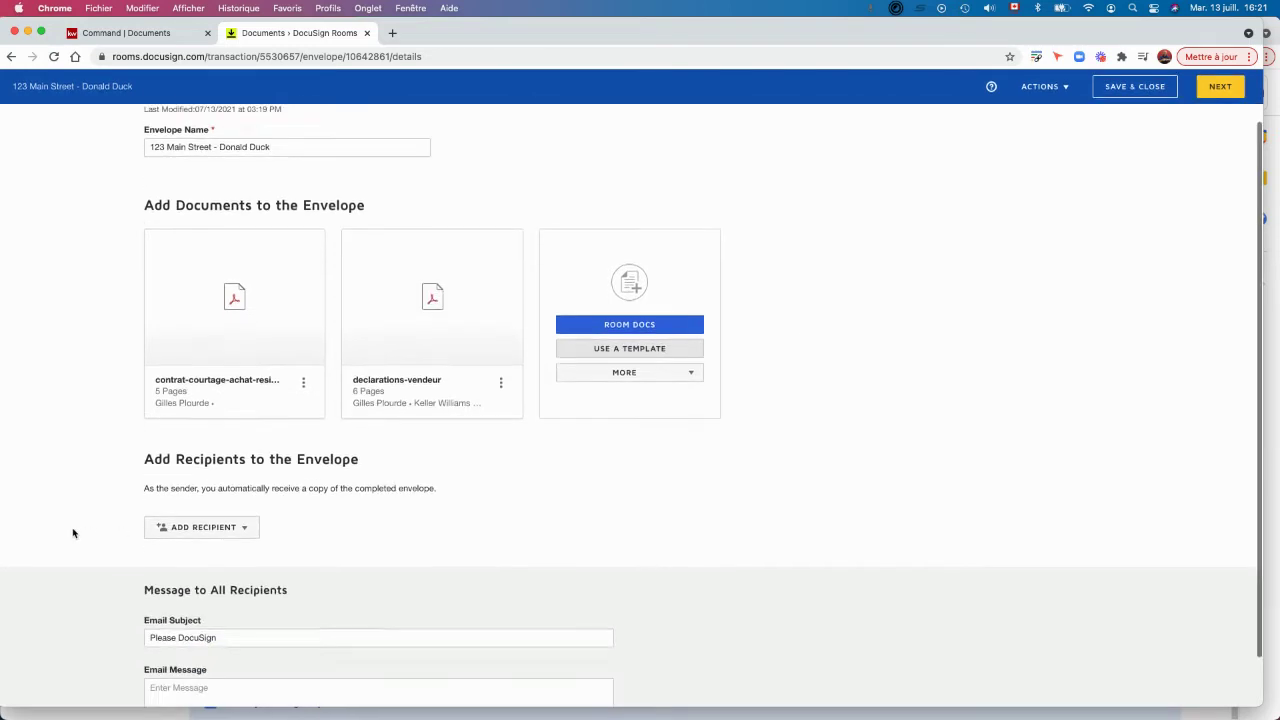
{"action": "left_click", "coordinate": [214, 527]}
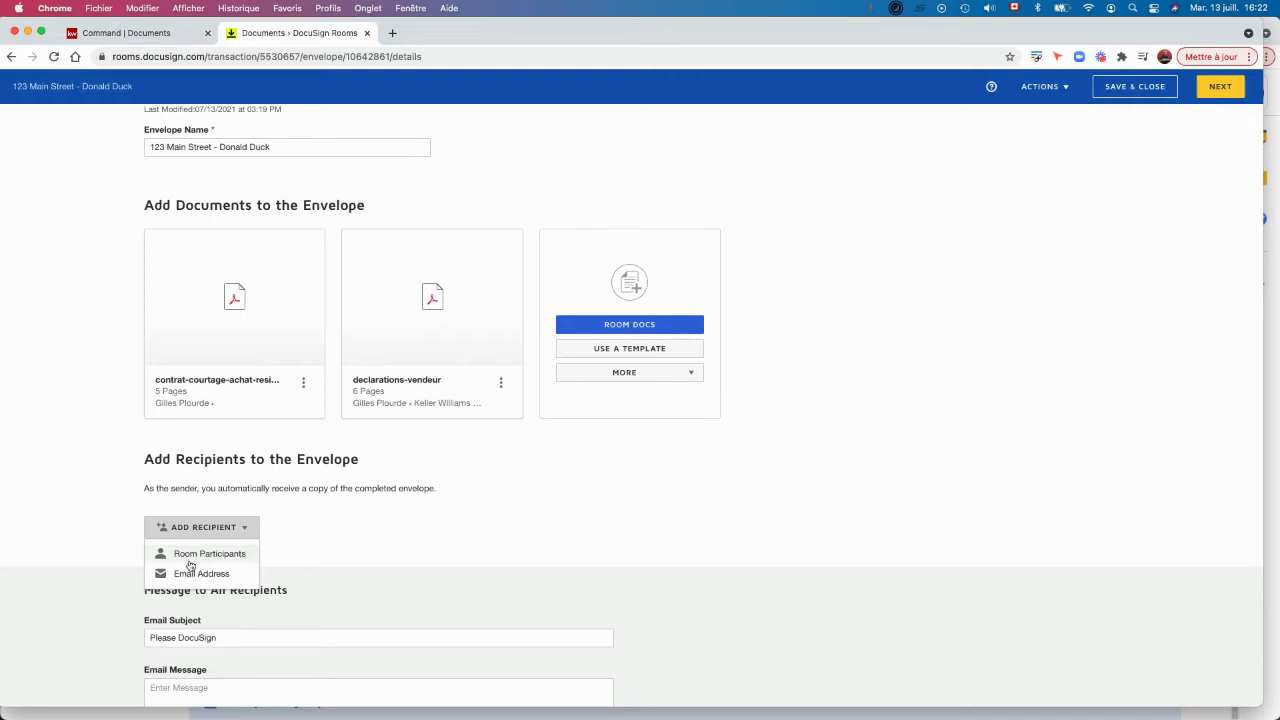
{"action": "left_click", "coordinate": [195, 556]}
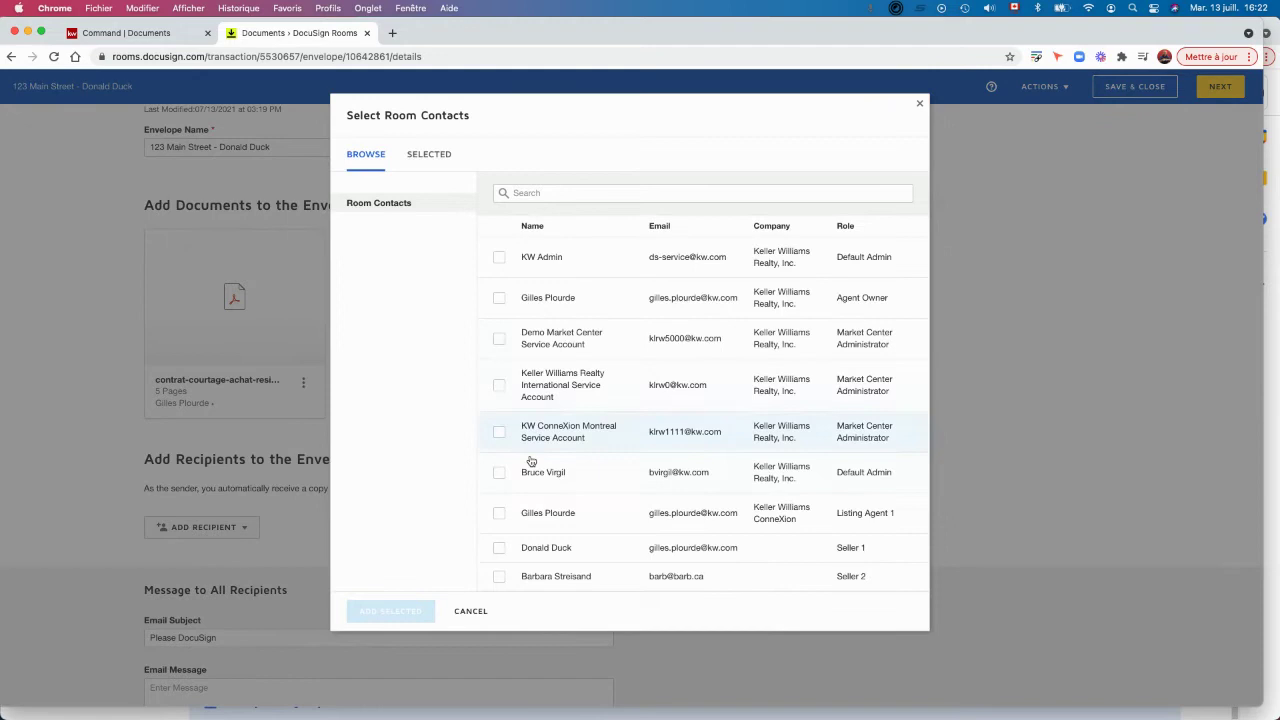
{"action": "left_click", "coordinate": [499, 513]}
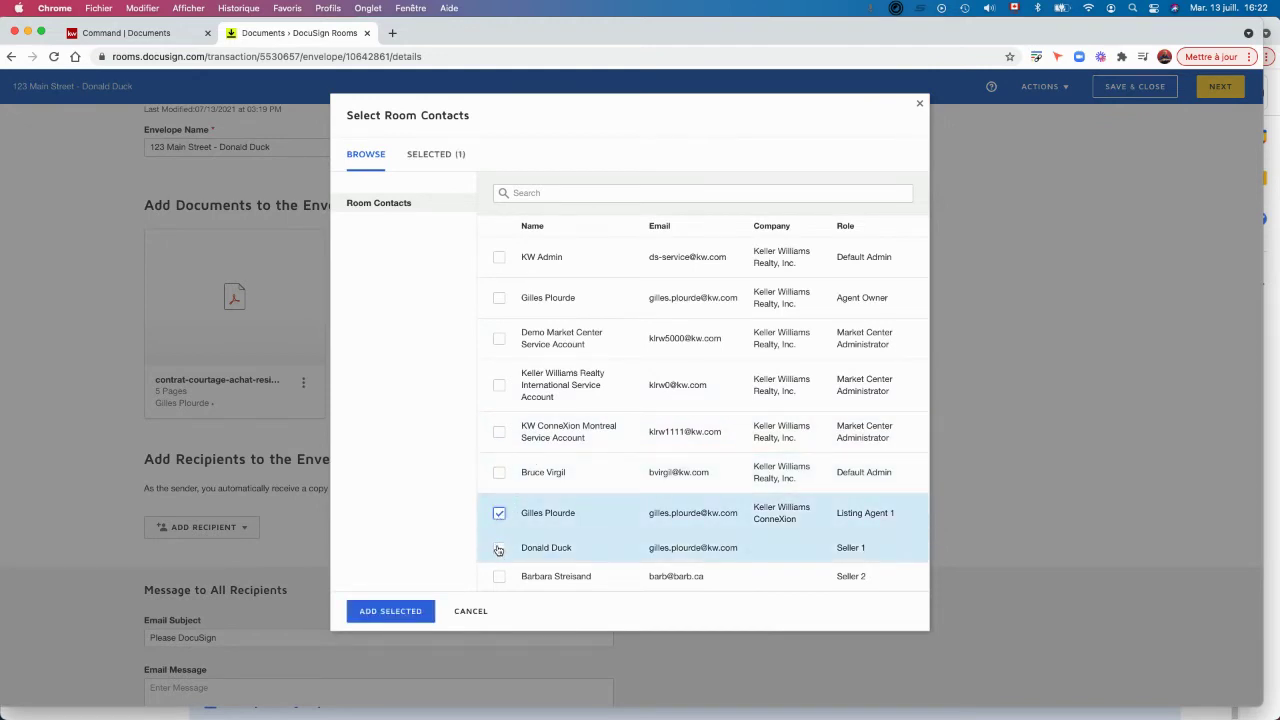
{"action": "left_click", "coordinate": [499, 548]}
{"action": "left_click", "coordinate": [499, 578]}
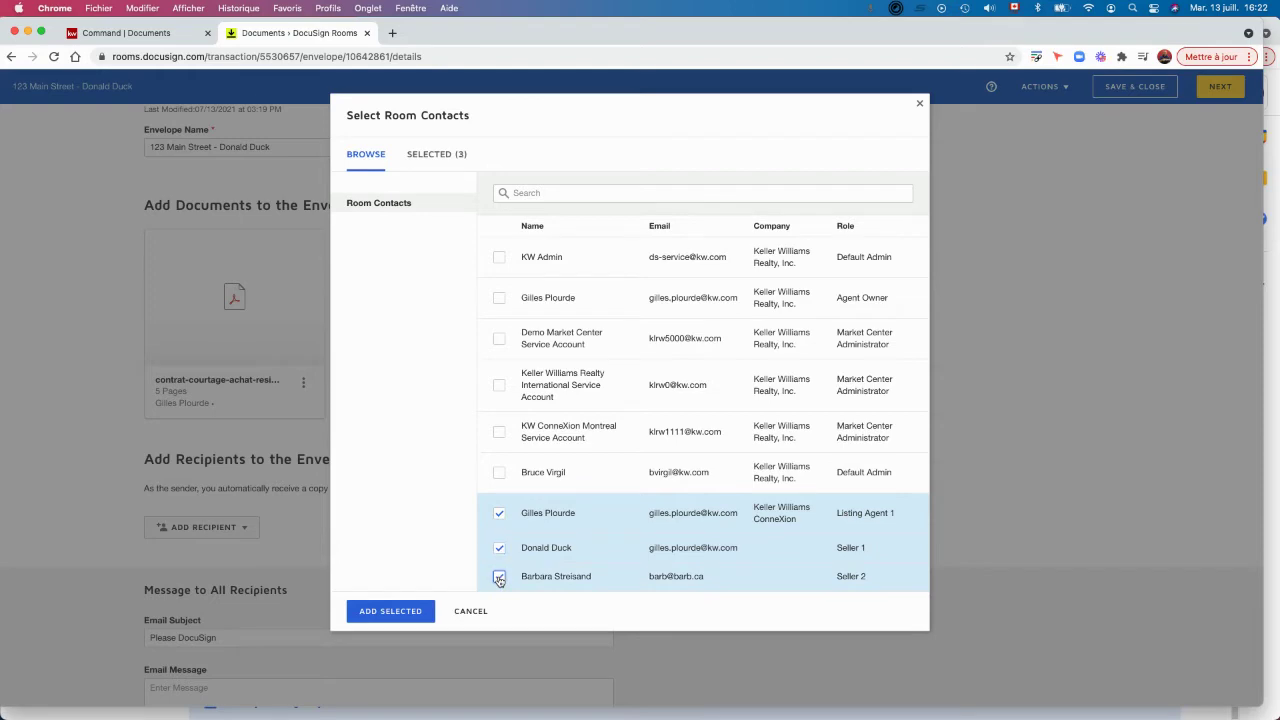
{"action": "left_click", "coordinate": [397, 610]}
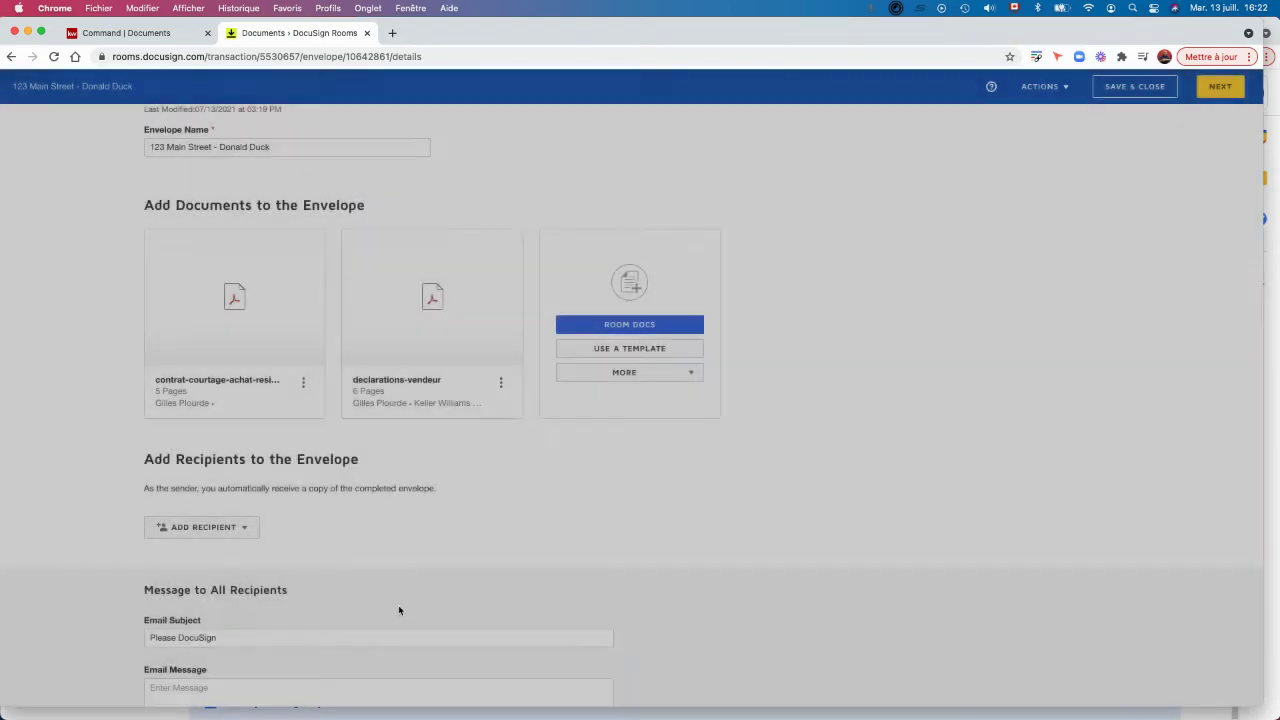
Set the signing order to 2 for Seller 1 and 3 for Seller 2, following the listing agent.
{"action": "scroll", "coordinate": [94, 557], "scroll_direction": "down", "scroll_amount": 3}
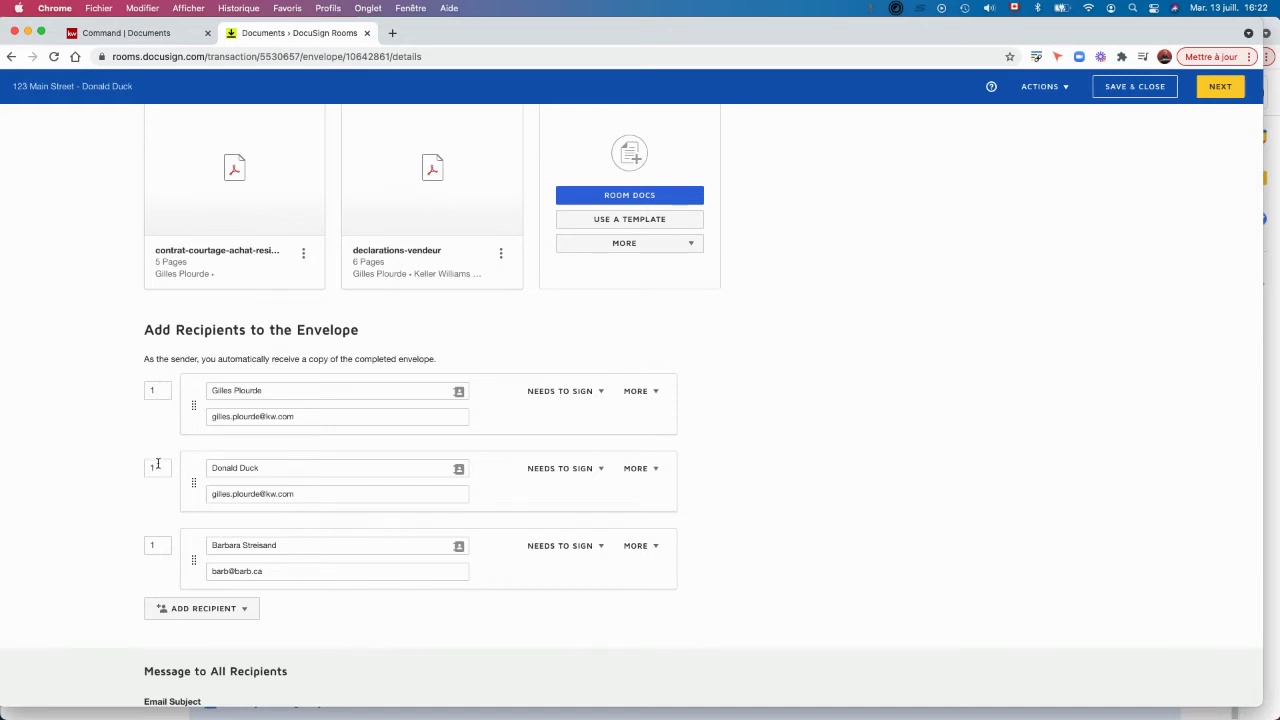
{"action": "left_click_drag", "start_coordinate": [158, 465], "coordinate": [141, 466]}
{"action": "type", "text": "2"}
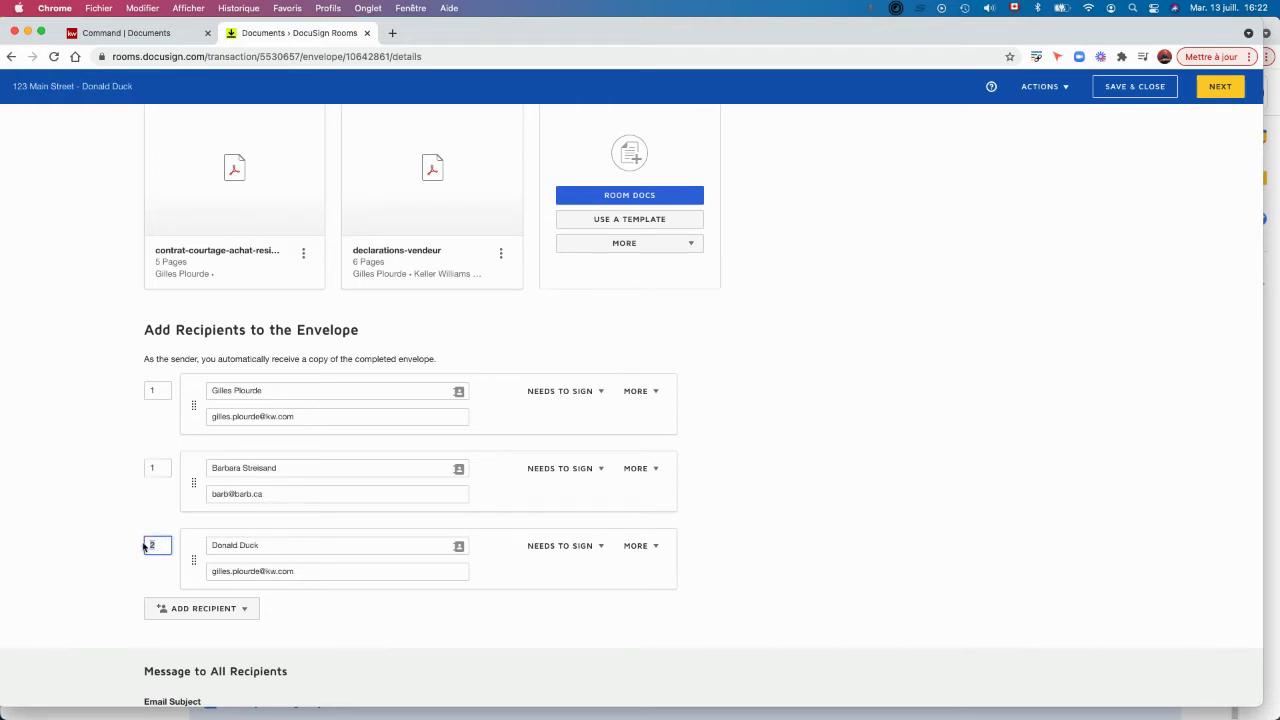
{"action": "type", "text": "3"}
{"action": "left_click_drag", "start_coordinate": [157, 548], "coordinate": [143, 549]}
{"action": "double_click", "coordinate": [155, 471]}
{"action": "left_click_drag", "start_coordinate": [154, 470], "coordinate": [143, 471]}
{"action": "type", "text": "2"}
{"action": "left_click", "coordinate": [161, 549]}
{"action": "left_click_drag", "start_coordinate": [155, 546], "coordinate": [139, 548]}
{"action": "left_click", "coordinate": [159, 467]}
{"action": "left_click_drag", "start_coordinate": [159, 467], "coordinate": [138, 467]}
{"action": "left_click", "coordinate": [107, 574]}
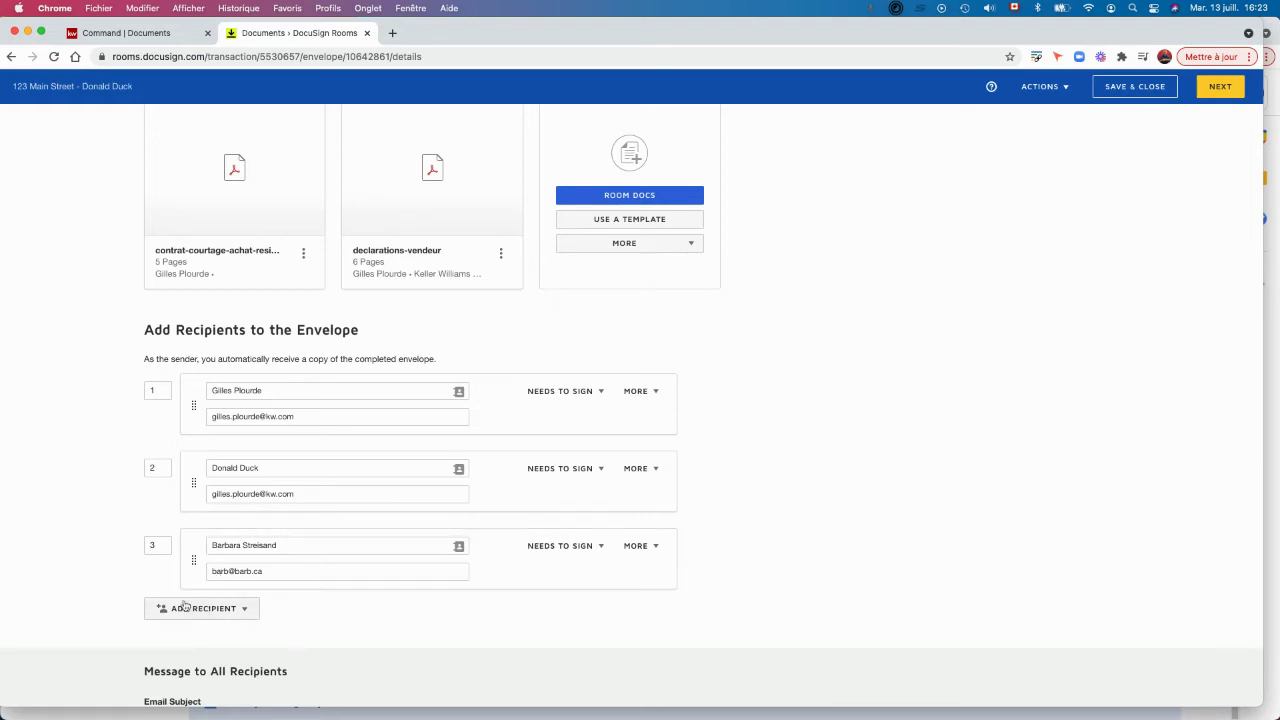
Replace the email subject for all recipients with "SVP Signer tel que discuté plus tôt".
{"action": "scroll", "coordinate": [128, 603], "scroll_direction": "down", "scroll_amount": 3}
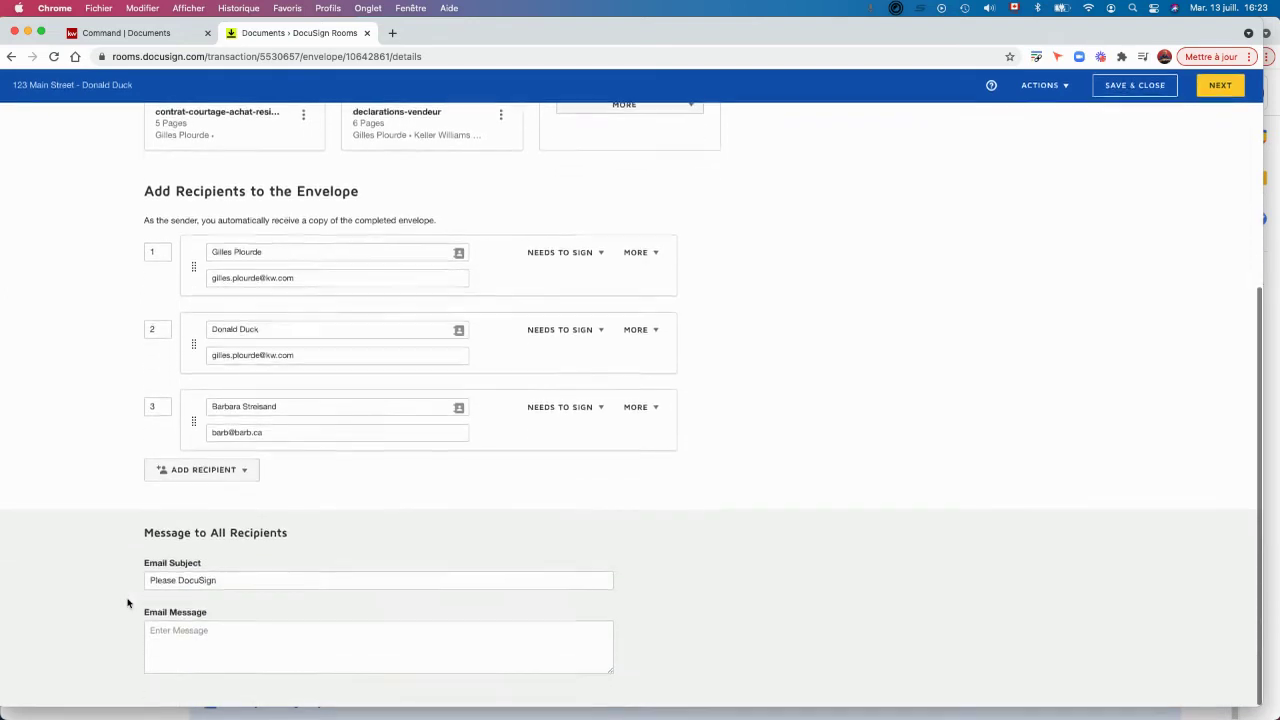
{"action": "left_click", "coordinate": [238, 577]}
{"action": "left_click_drag", "start_coordinate": [143, 584], "coordinate": [220, 588]}
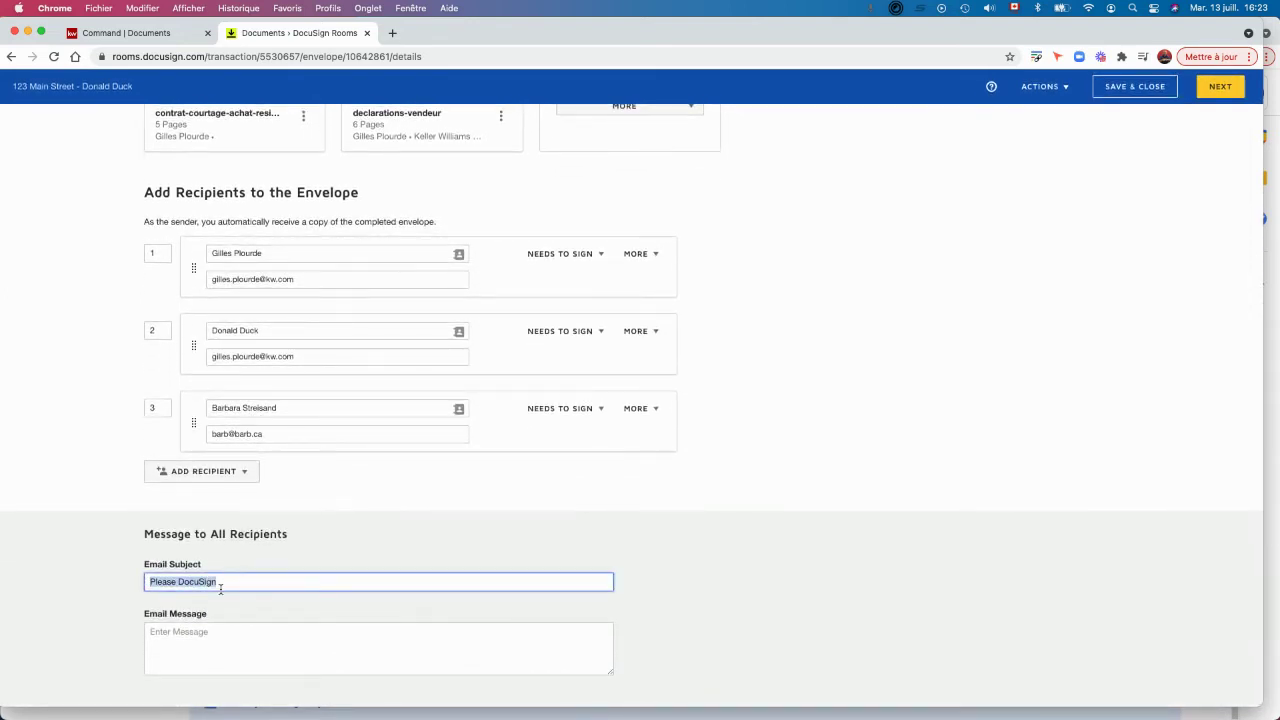
{"action": "type", "text": "SVP Signer tel que discuté plu"}
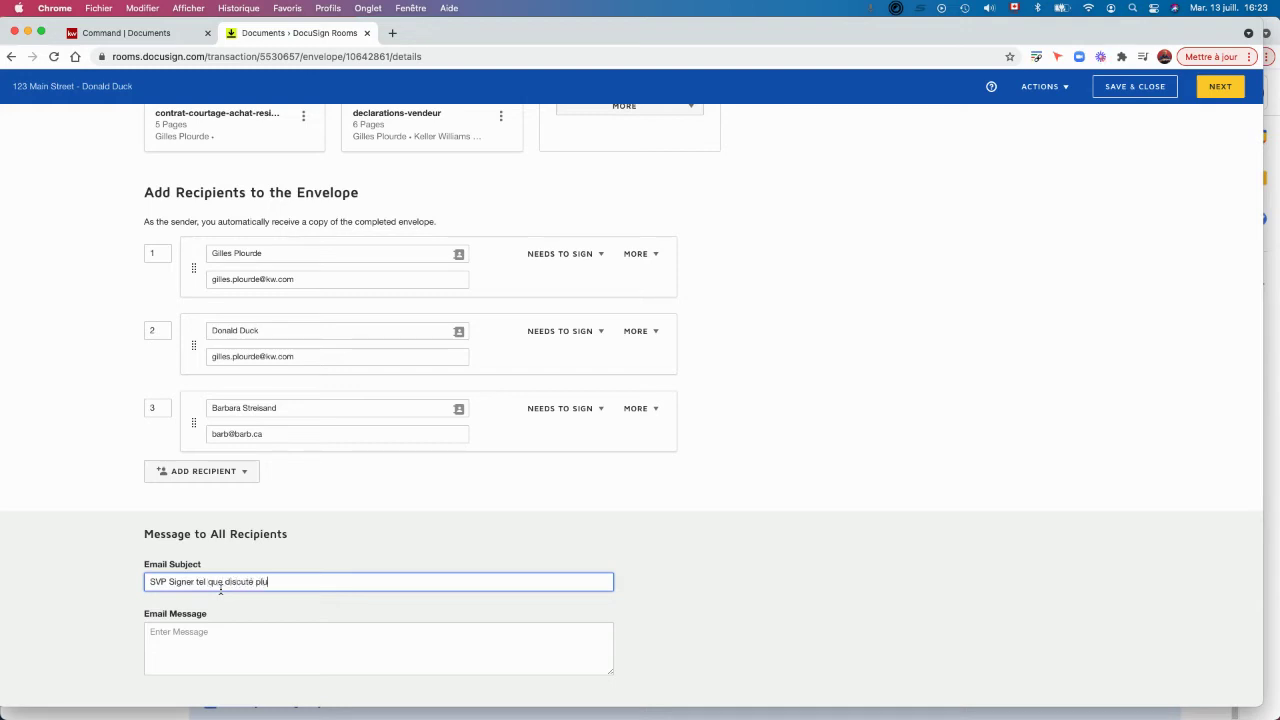
{"action": "type", "text": "s tôt"}
Enter the email message "Ceci est le contrat de courtage ainsi que la déclaration du vendeur. Merci" and proceed to field placement.
{"action": "left_click", "coordinate": [183, 632]}
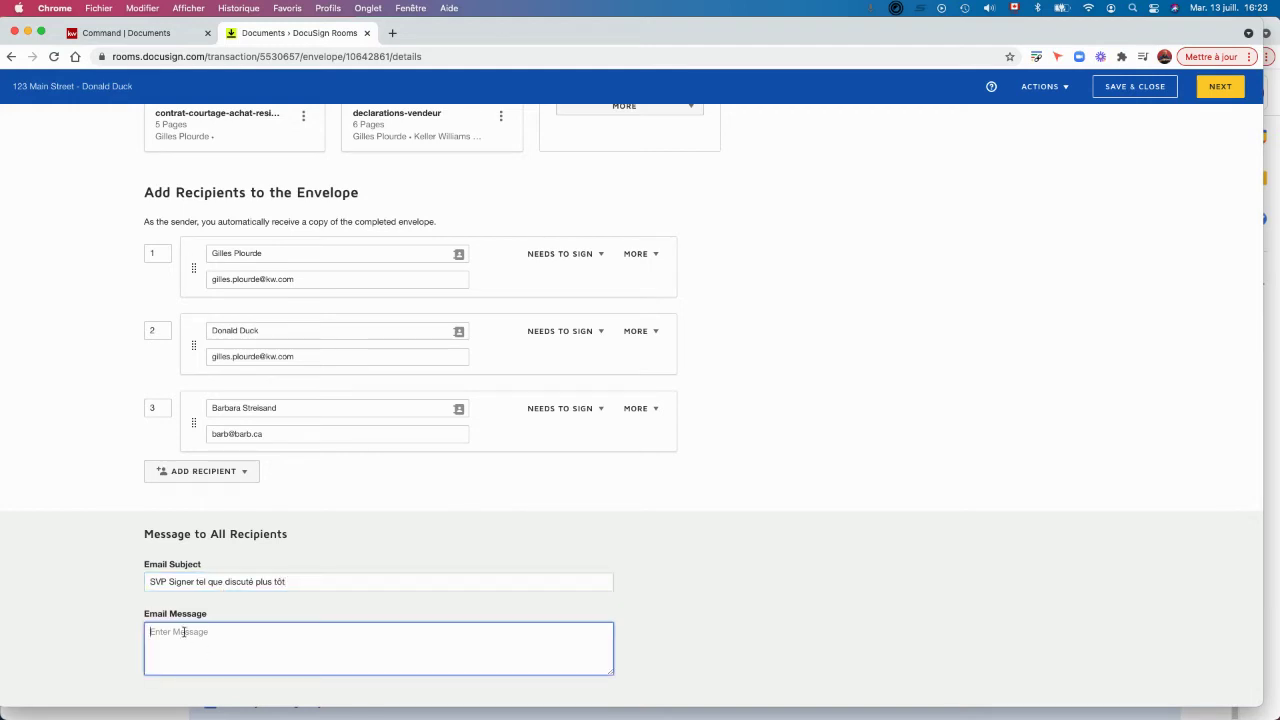
{"action": "type", "text": "Ceci est le contrat de courtage ainsi que le"}
{"action": "key", "text": "BackSpace"}
{"action": "type", "text": "a"}
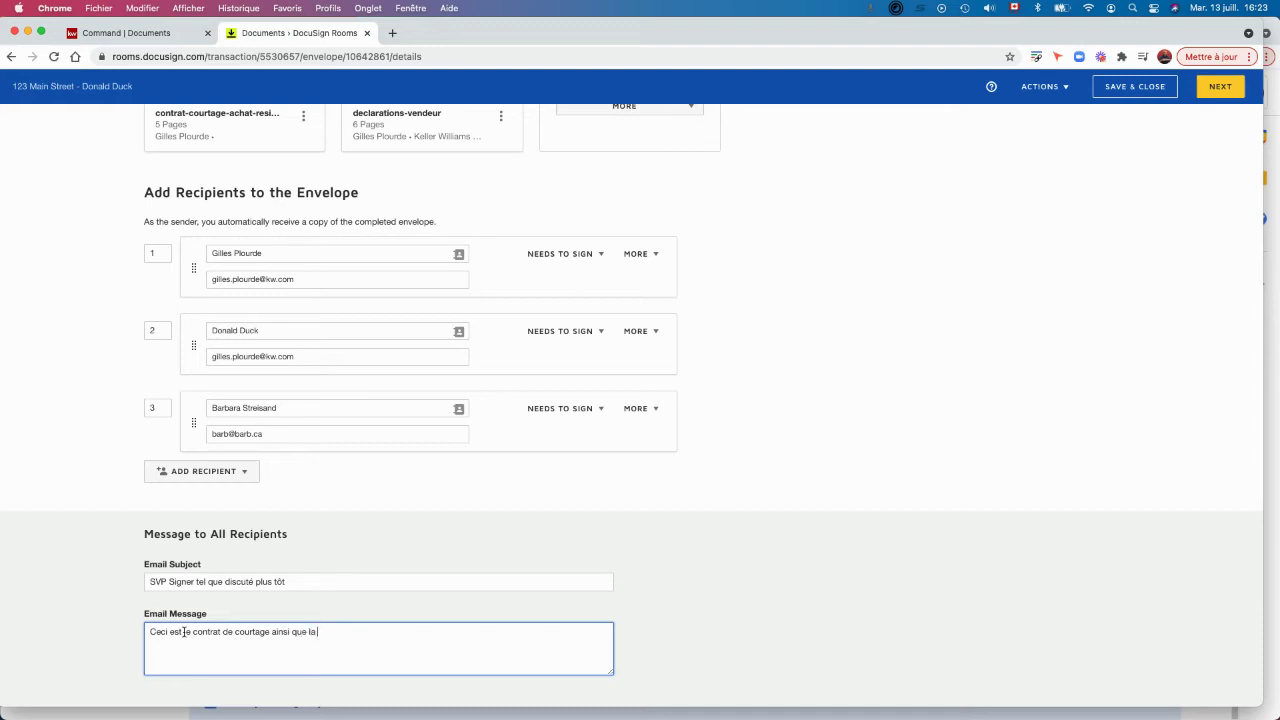
{"action": "type", "text": " déclarationddu vendeur. Merci"}
{"action": "scroll", "coordinate": [540, 505], "scroll_direction": "up", "scroll_amount": 5}
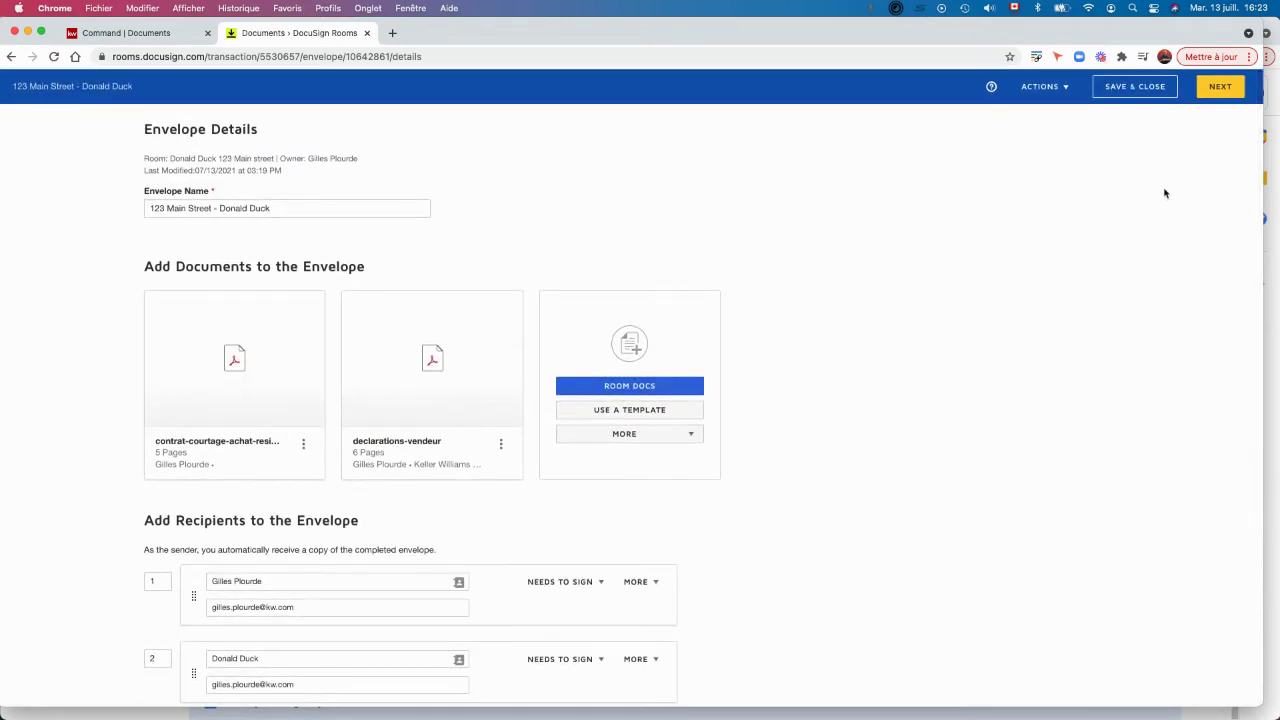
{"action": "left_click", "coordinate": [1208, 89]}
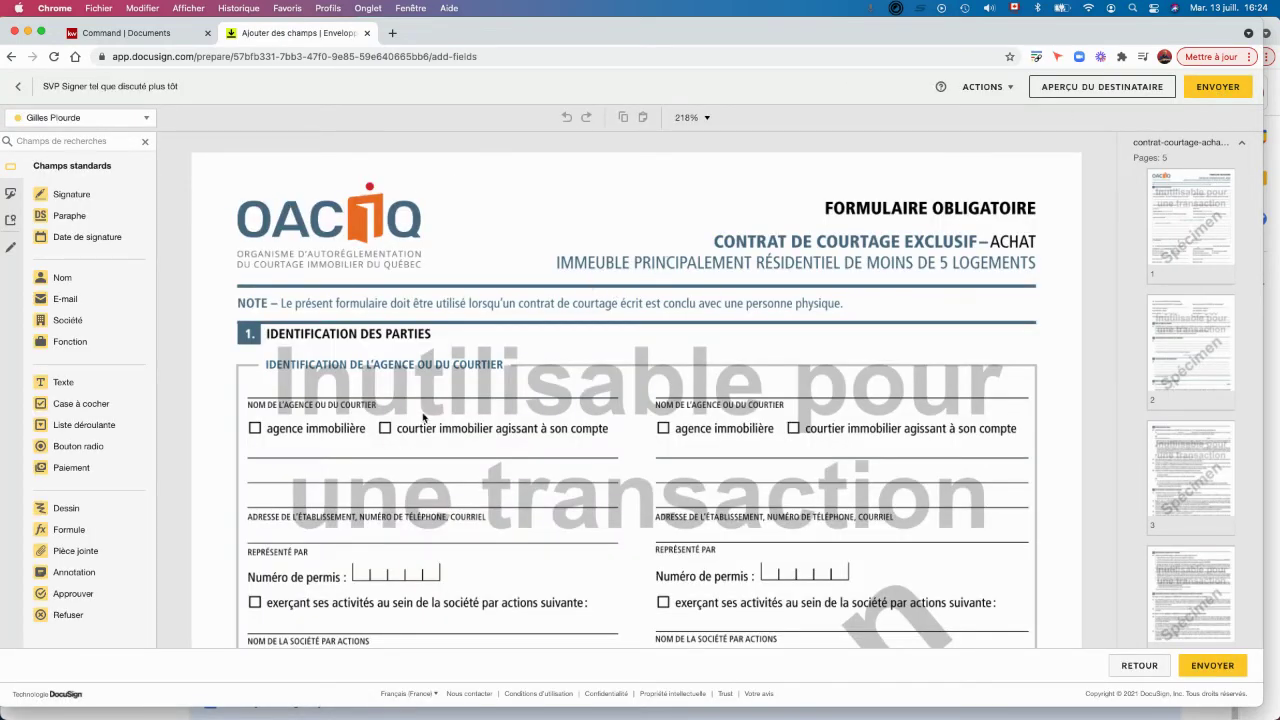
Place a signature field and a signing-date field for the listing agent in the first agency/broker signature block of the contract's page 5.
{"action": "left_click", "coordinate": [64, 118]}
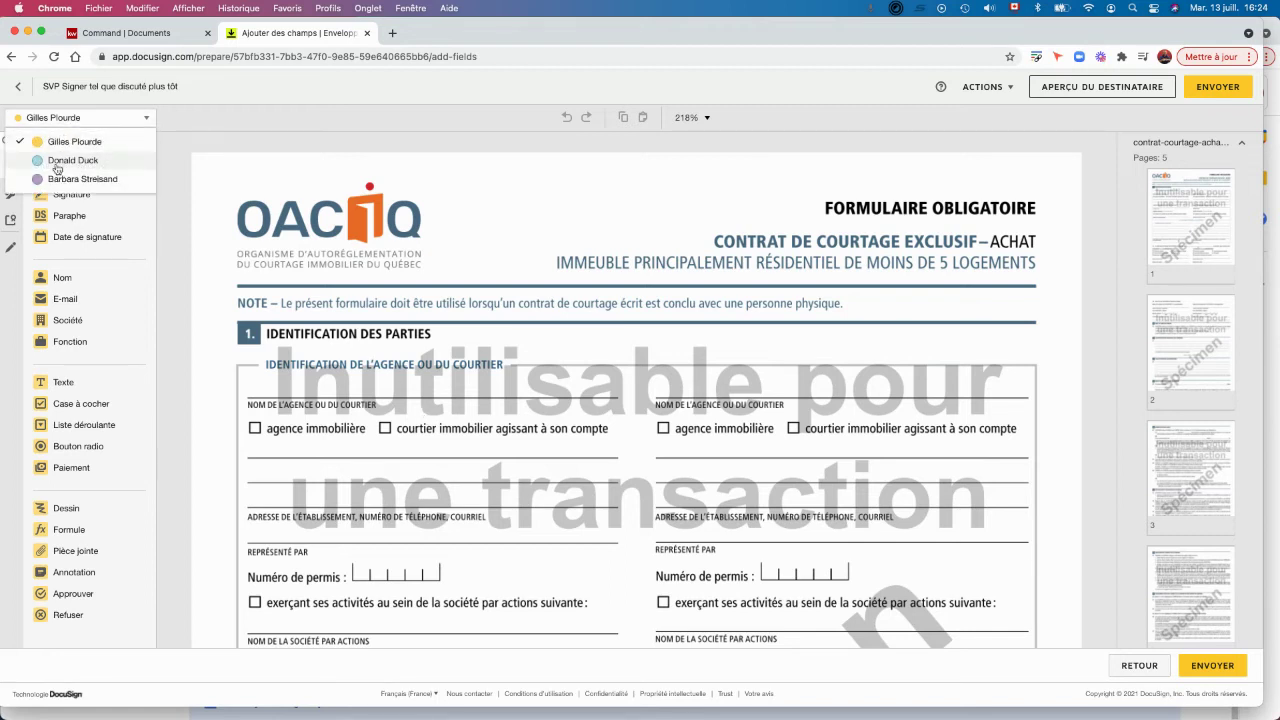
{"action": "left_click", "coordinate": [64, 141]}
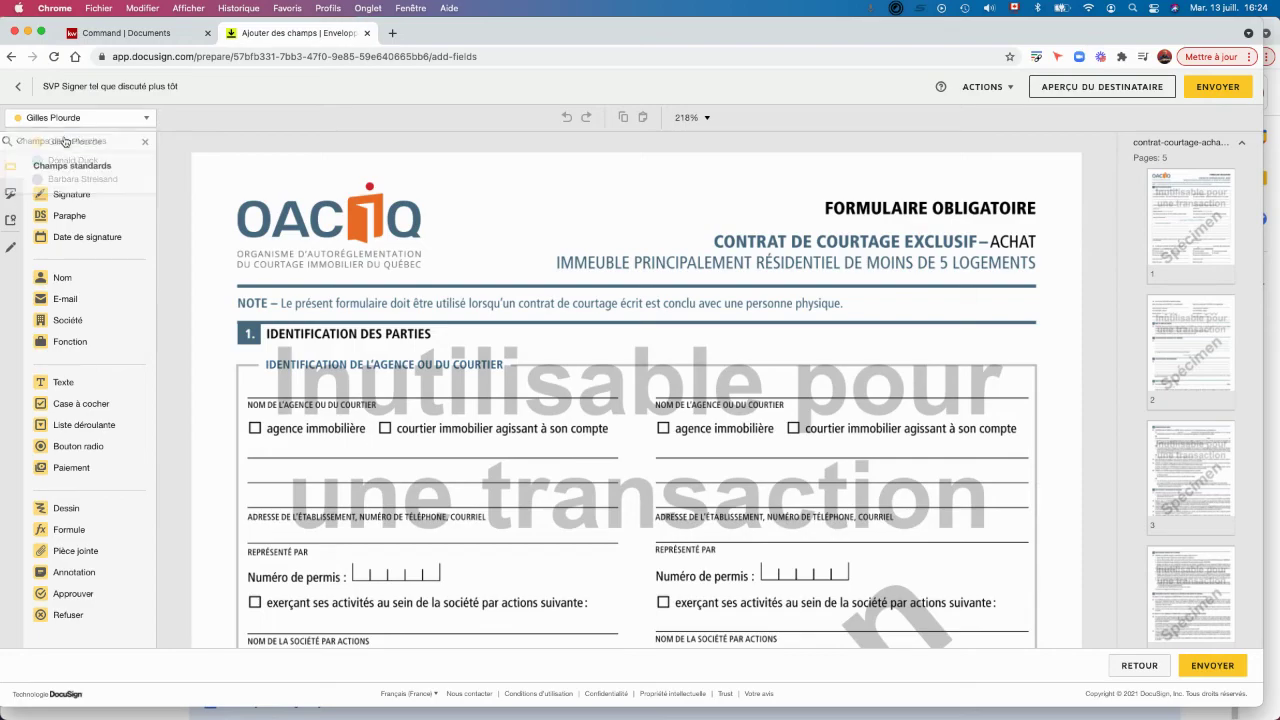
{"action": "scroll", "coordinate": [396, 431], "scroll_direction": "down", "scroll_amount": 10}
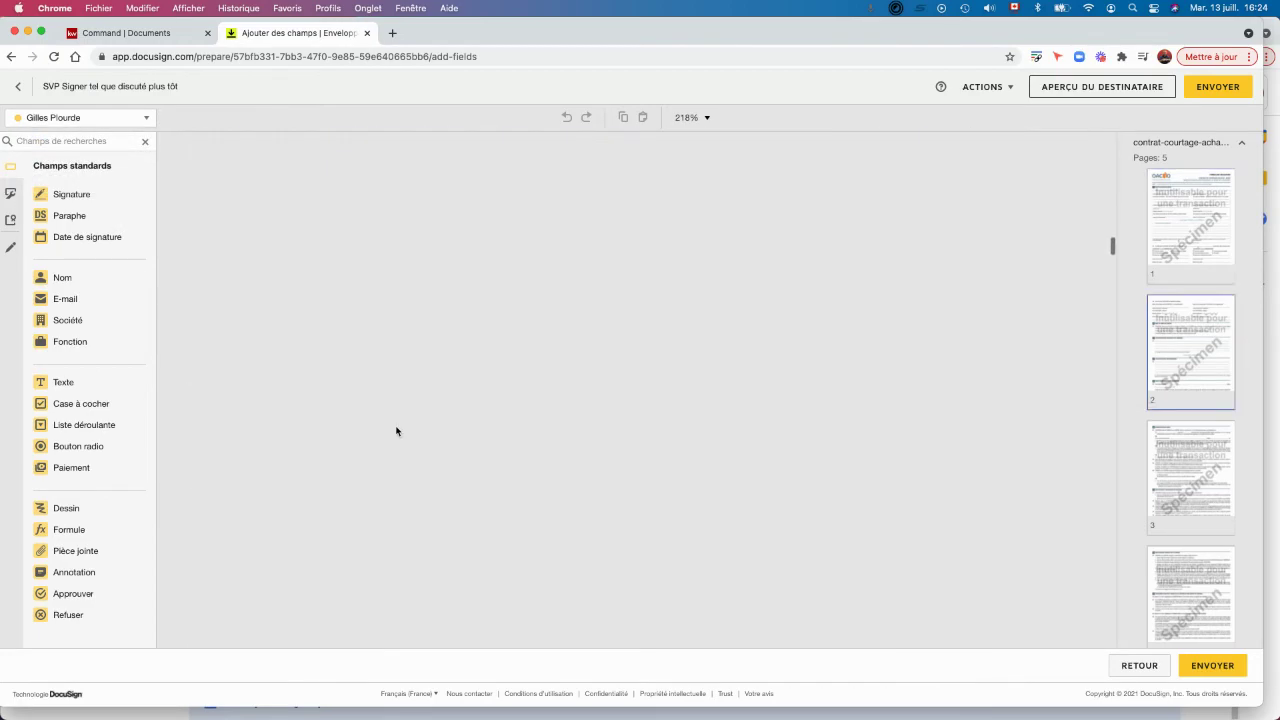
{"action": "scroll", "coordinate": [396, 431], "scroll_direction": "down", "scroll_amount": 20}
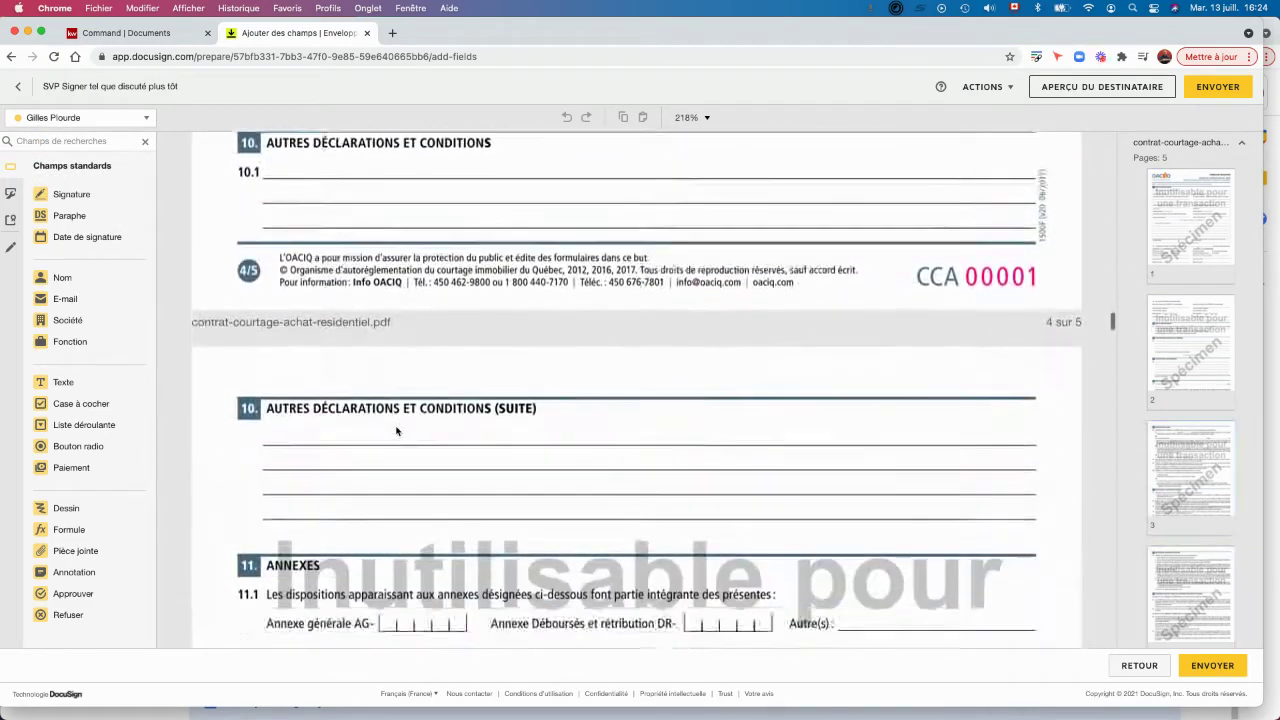
{"action": "scroll", "coordinate": [396, 431], "scroll_direction": "down", "scroll_amount": 10}
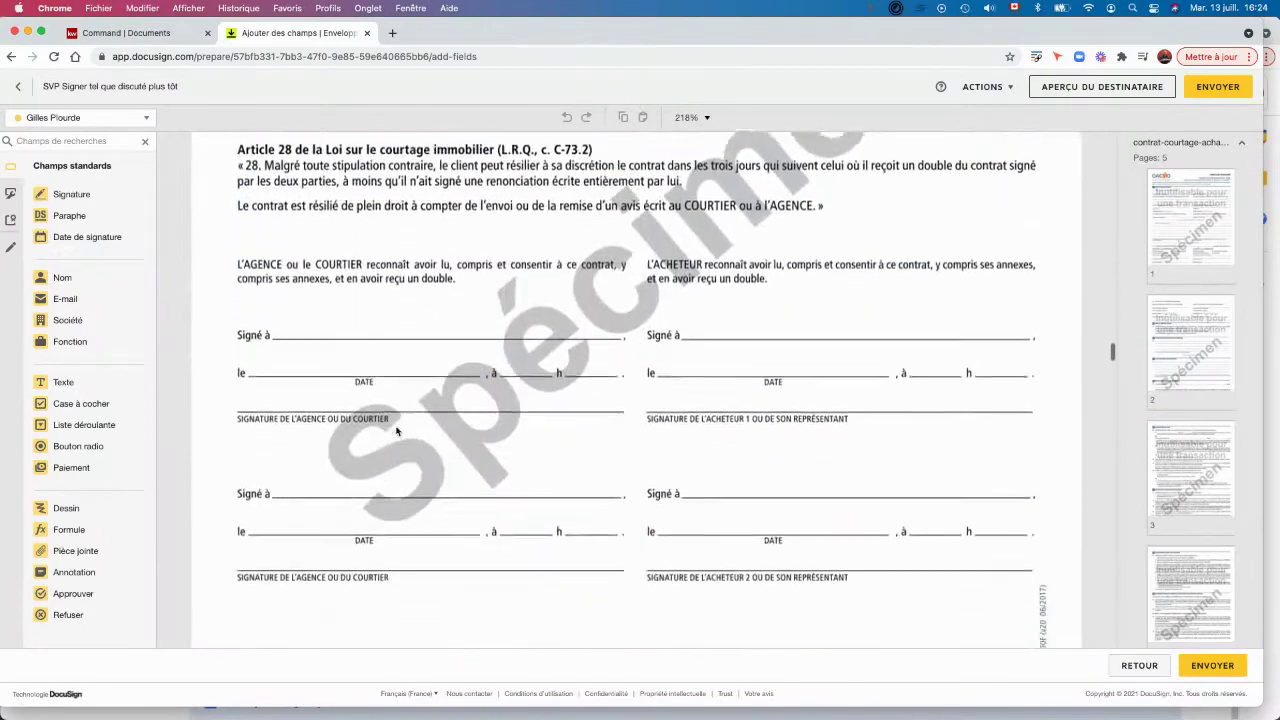
{"action": "scroll", "coordinate": [396, 431], "scroll_direction": "down", "scroll_amount": 5}
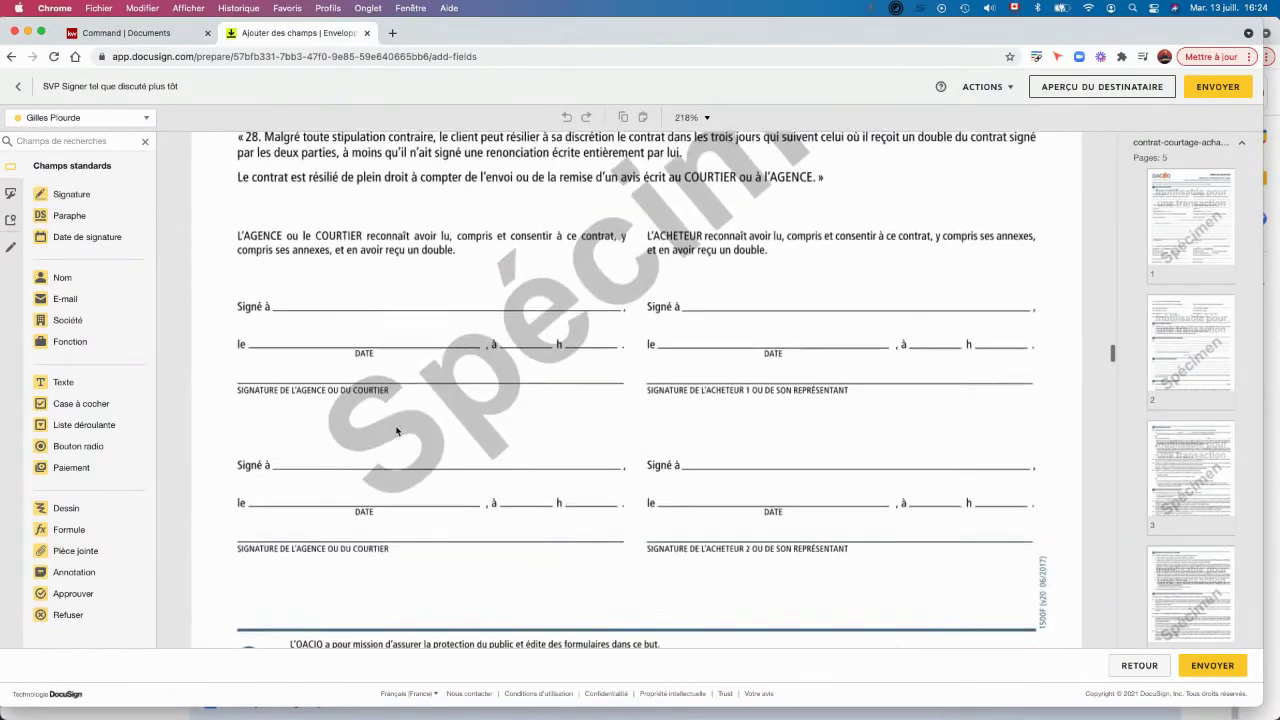
{"action": "scroll", "coordinate": [396, 431], "scroll_direction": "up", "scroll_amount": 2}
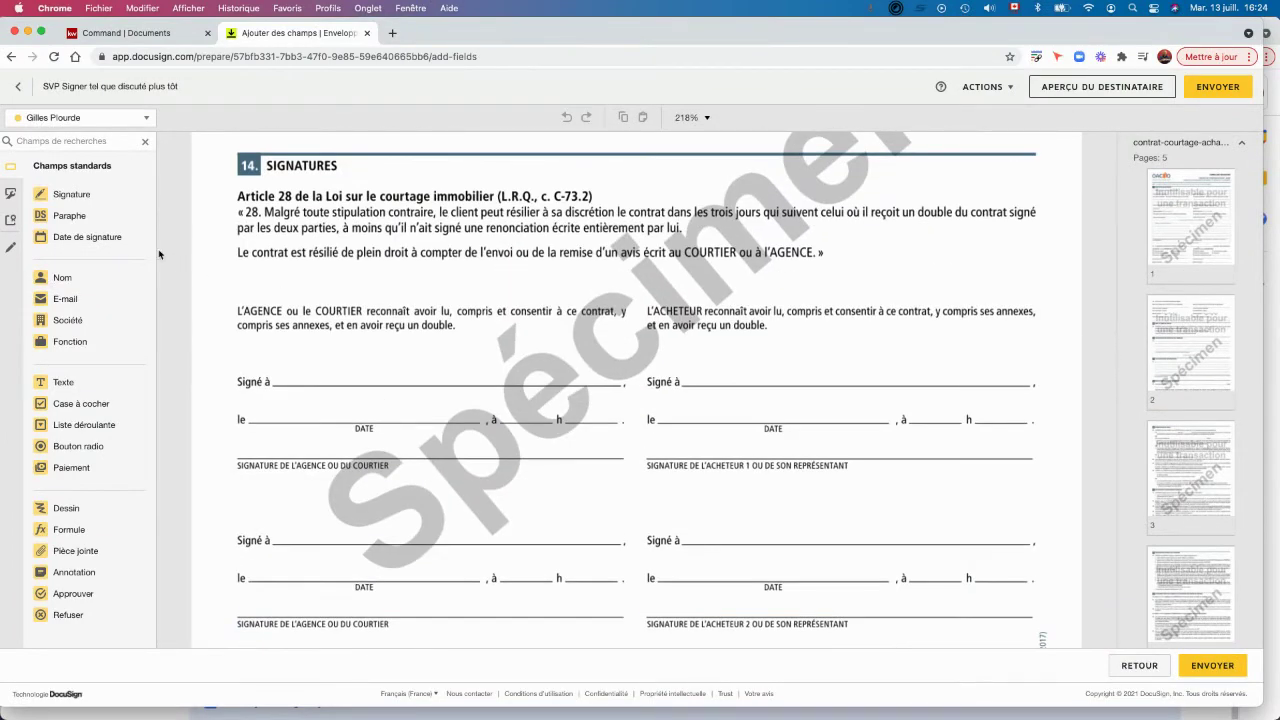
{"action": "mouse_move", "coordinate": [70, 195]}
{"action": "left_mouse_down"}
{"action": "mouse_move", "coordinate": [171, 249]}
{"action": "mouse_move", "coordinate": [368, 402]}
{"action": "mouse_move", "coordinate": [265, 440]}
{"action": "mouse_move", "coordinate": [233, 432]}
{"action": "mouse_move", "coordinate": [229, 416]}
{"action": "left_mouse_up"}
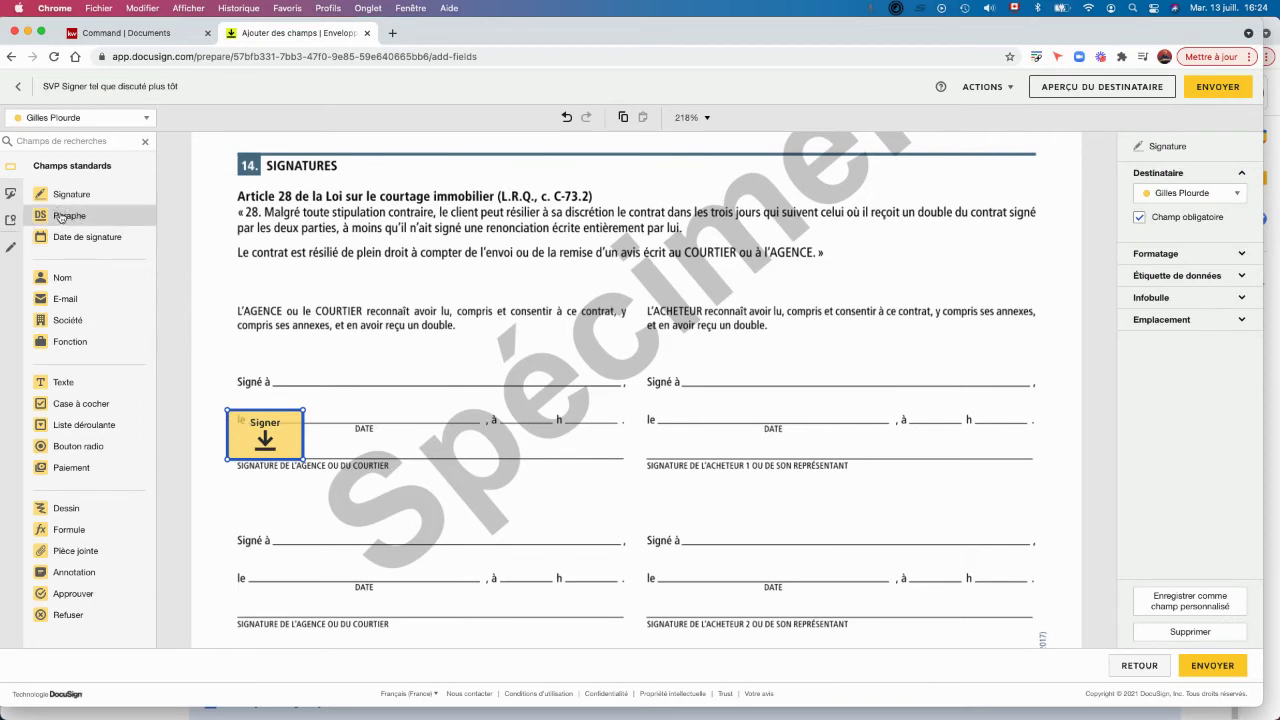
{"action": "mouse_move", "coordinate": [70, 237]}
{"action": "left_mouse_down"}
{"action": "mouse_move", "coordinate": [336, 395]}
{"action": "mouse_move", "coordinate": [300, 405]}
{"action": "left_mouse_up"}
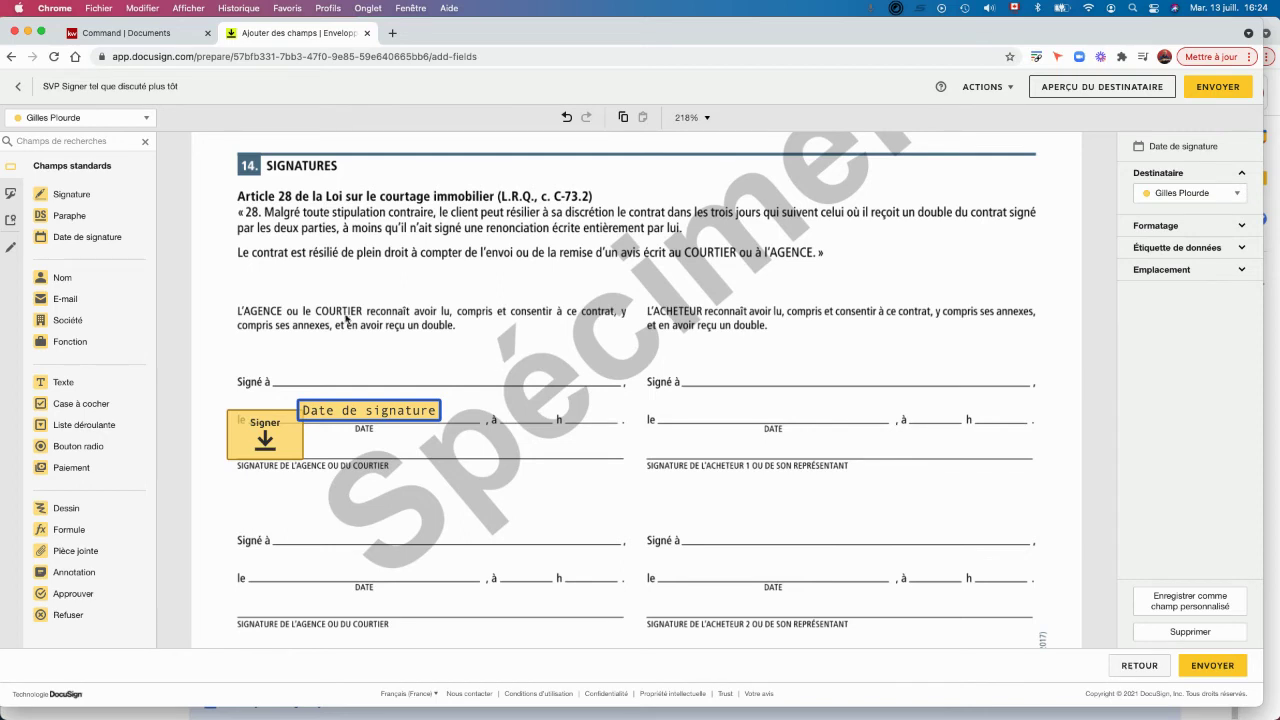
Place a signature field and a signing-date field for Seller 1 in the "Acheteur 1" signature block of the brokerage contract.
{"action": "left_click", "coordinate": [72, 118]}
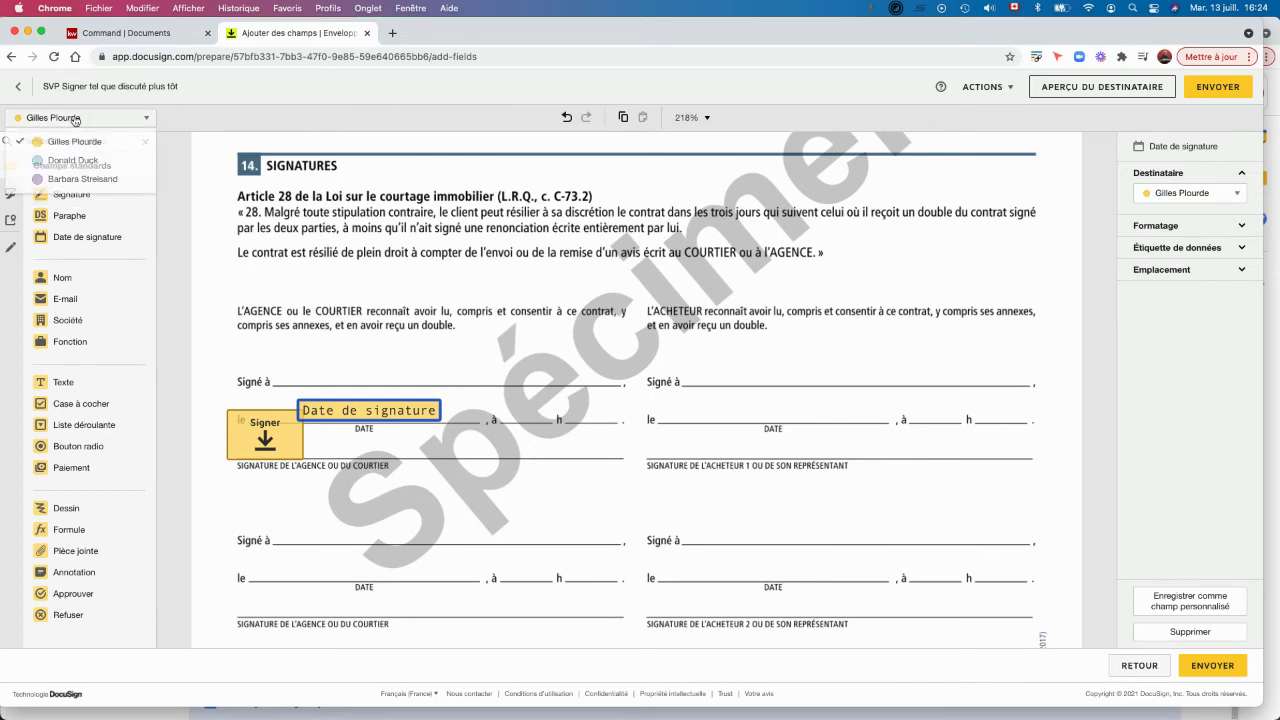
{"action": "left_click", "coordinate": [74, 160]}
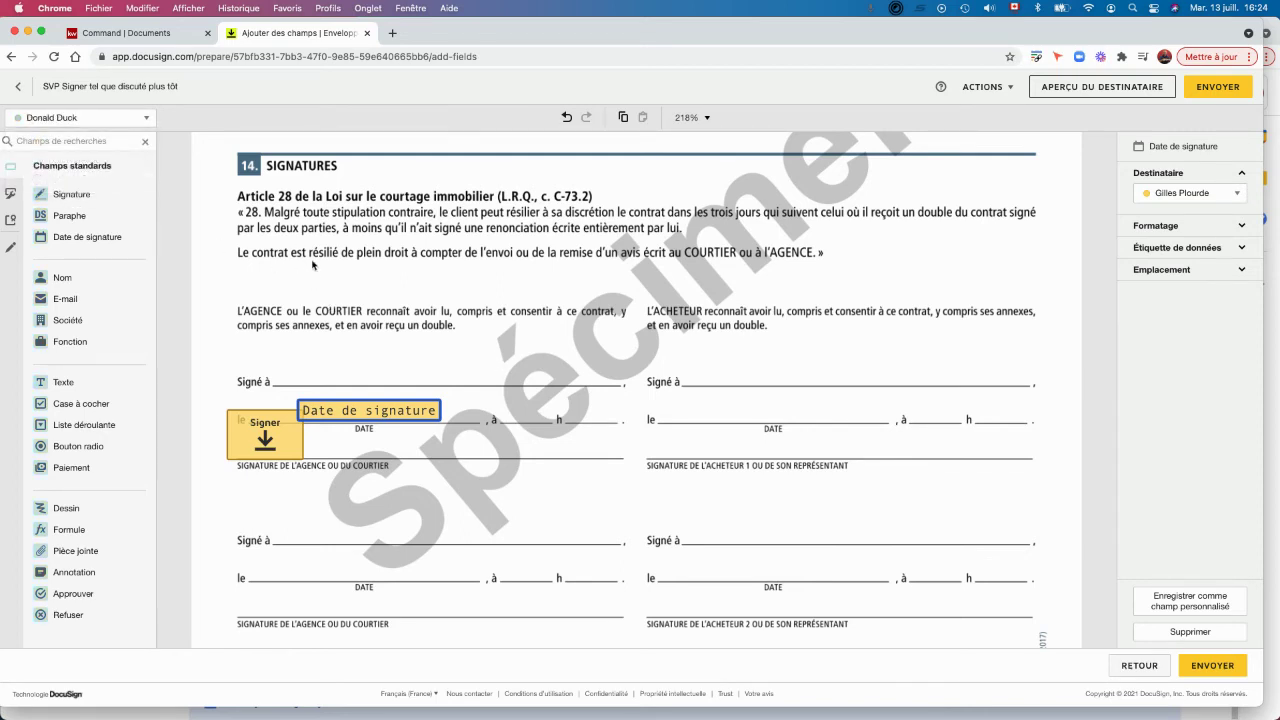
{"action": "scroll", "coordinate": [436, 372], "scroll_direction": "down", "scroll_amount": 5}
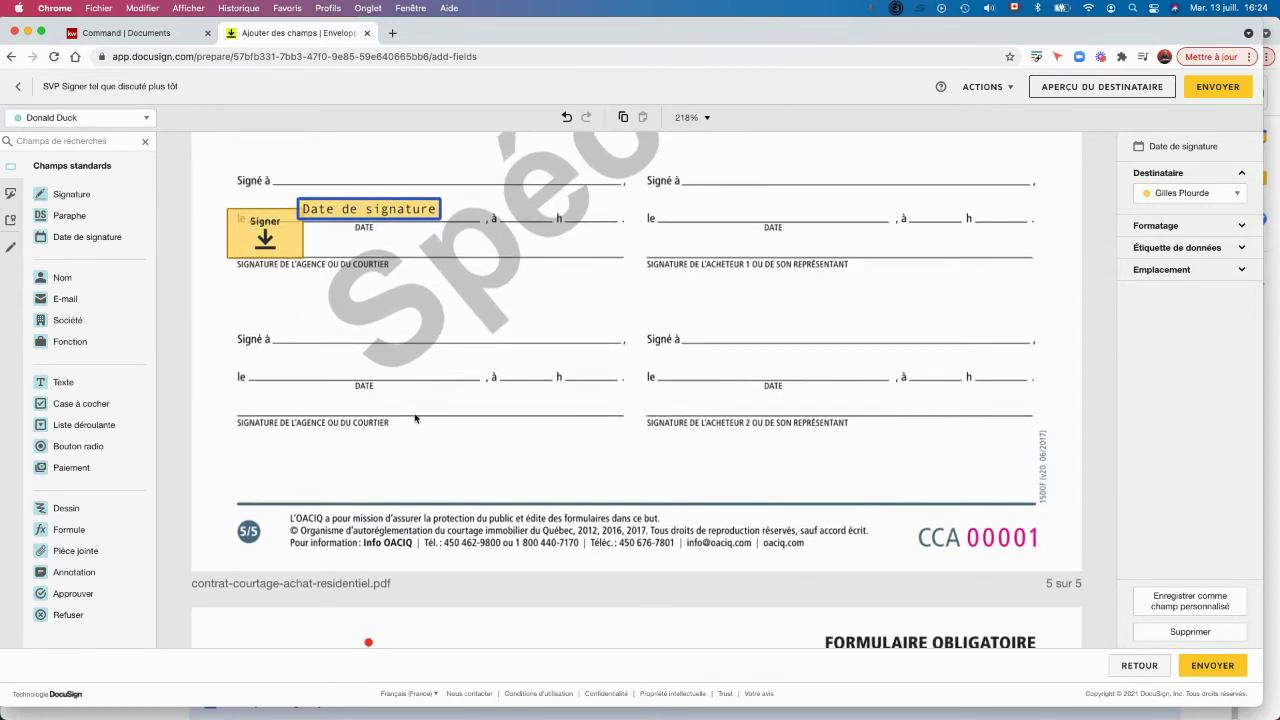
{"action": "scroll", "coordinate": [594, 434], "scroll_direction": "up", "scroll_amount": 2}
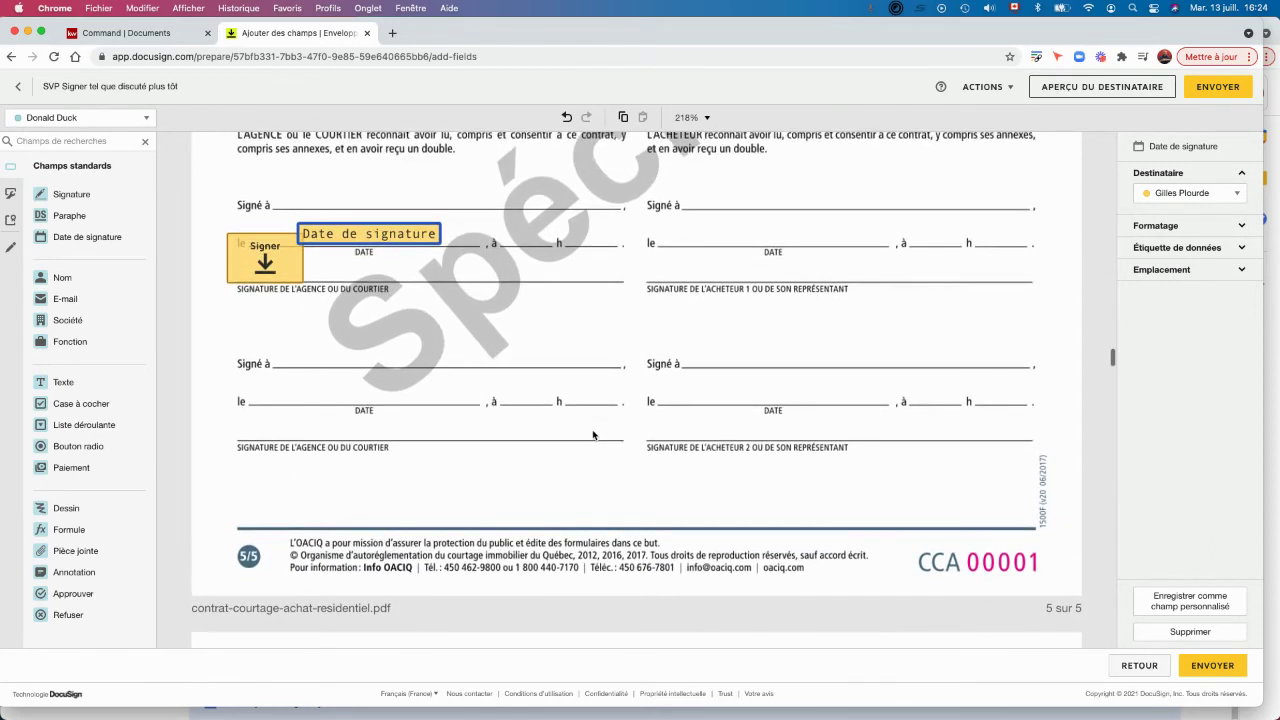
{"action": "mouse_move", "coordinate": [70, 194]}
{"action": "left_mouse_down"}
{"action": "mouse_move", "coordinate": [690, 240]}
{"action": "mouse_move", "coordinate": [667, 243]}
{"action": "left_mouse_up"}
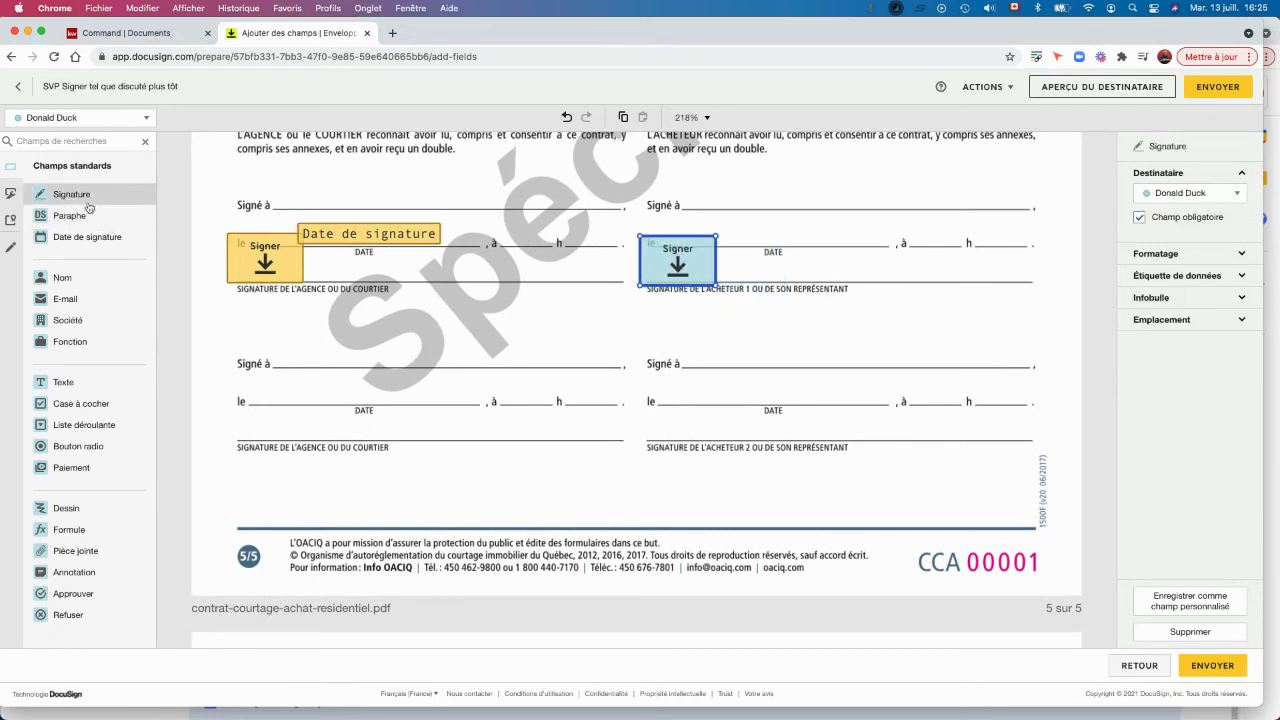
{"action": "mouse_move", "coordinate": [70, 237]}
{"action": "left_mouse_down"}
{"action": "mouse_move", "coordinate": [786, 228]}
{"action": "mouse_move", "coordinate": [728, 228]}
{"action": "left_mouse_up"}
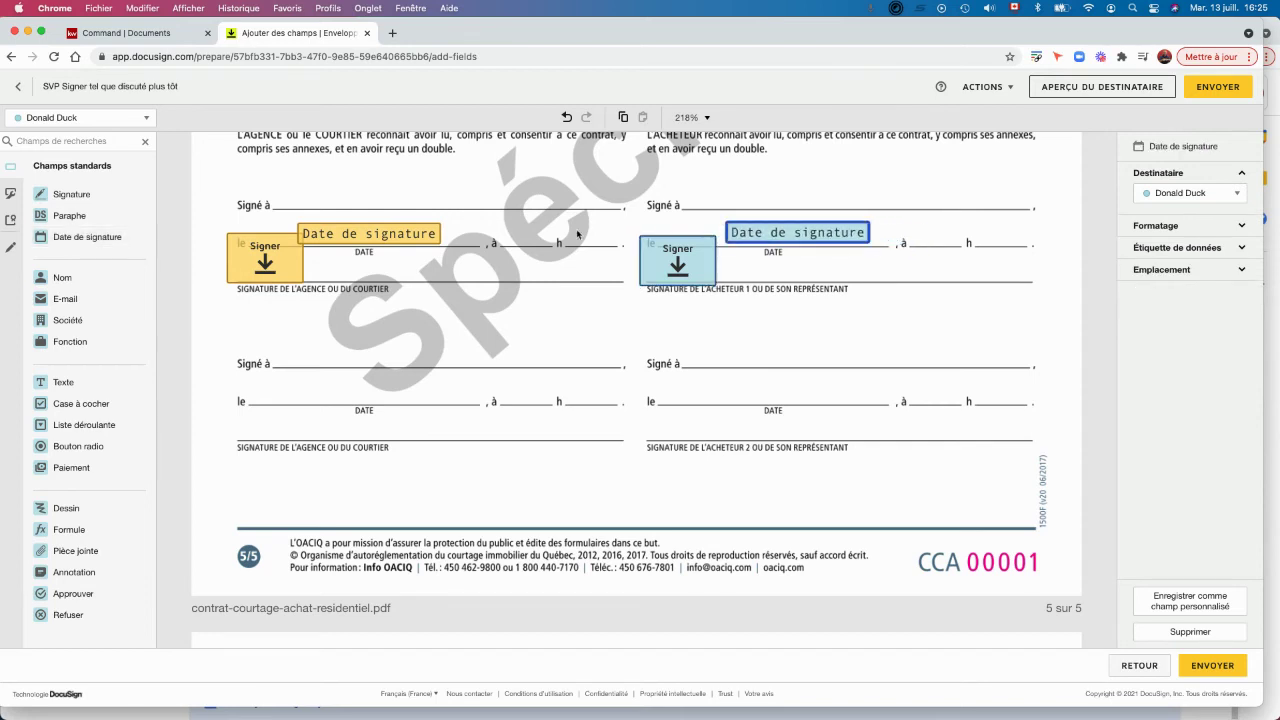
Place a signature field and a signing-date field for Seller 2 in the "Acheteur 2" signature block of the brokerage contract.
{"action": "left_click", "coordinate": [97, 122]}
{"action": "left_click", "coordinate": [90, 179]}
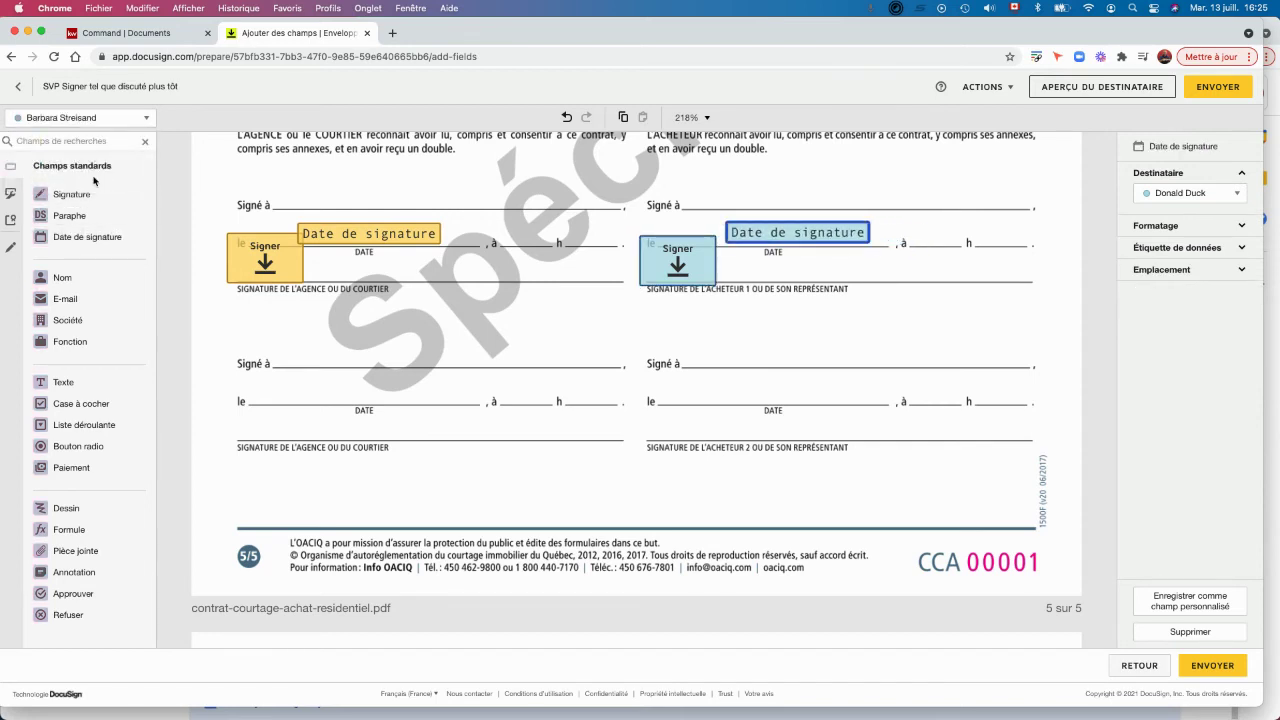
{"action": "mouse_move", "coordinate": [71, 194]}
{"action": "left_mouse_down"}
{"action": "mouse_move", "coordinate": [431, 332]}
{"action": "mouse_move", "coordinate": [745, 357]}
{"action": "mouse_move", "coordinate": [678, 398]}
{"action": "mouse_move", "coordinate": [646, 391]}
{"action": "left_mouse_up"}
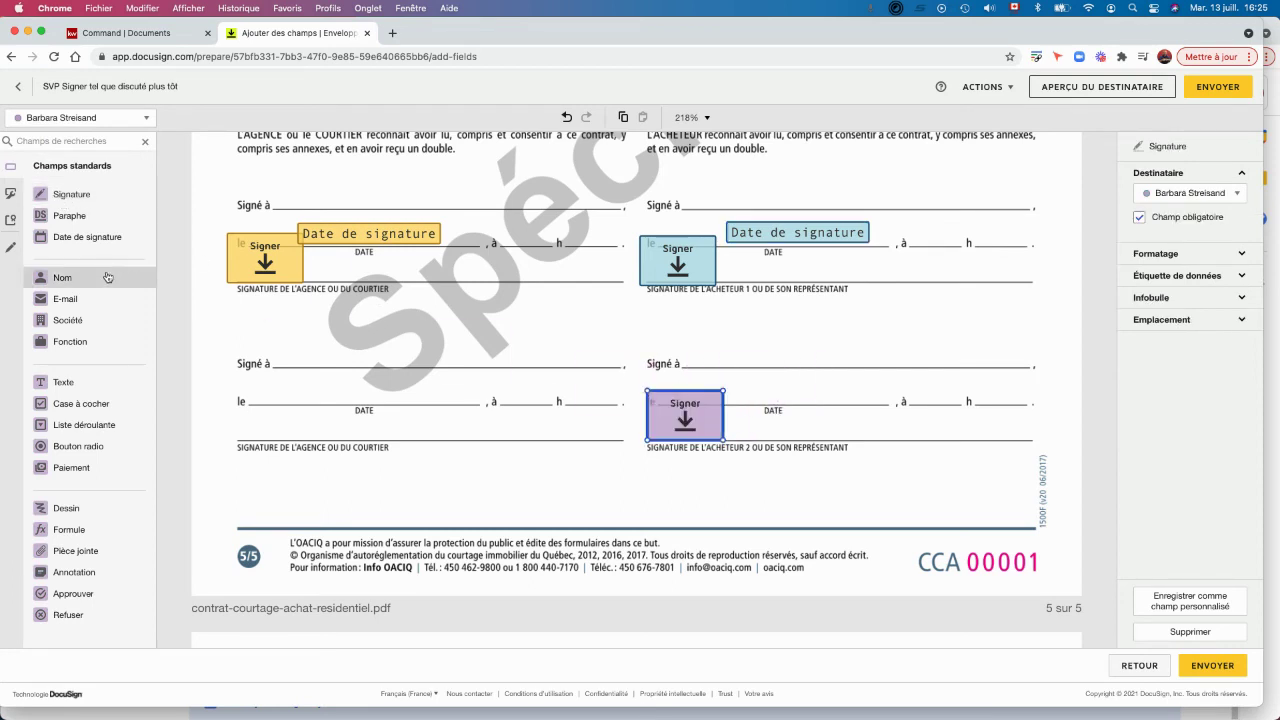
{"action": "mouse_move", "coordinate": [91, 237]}
{"action": "left_mouse_down"}
{"action": "mouse_move", "coordinate": [564, 326]}
{"action": "mouse_move", "coordinate": [760, 401]}
{"action": "mouse_move", "coordinate": [734, 382]}
{"action": "left_mouse_up"}
Add side-by-side initials (Paraphe) fields for Seller 2 and Seller 1 in the footer of page 1 of declarations-vendeur.pdf.
{"action": "scroll", "coordinate": [507, 514], "scroll_direction": "down", "scroll_amount": 5}
{"action": "scroll", "coordinate": [507, 514], "scroll_direction": "down", "scroll_amount": 15}
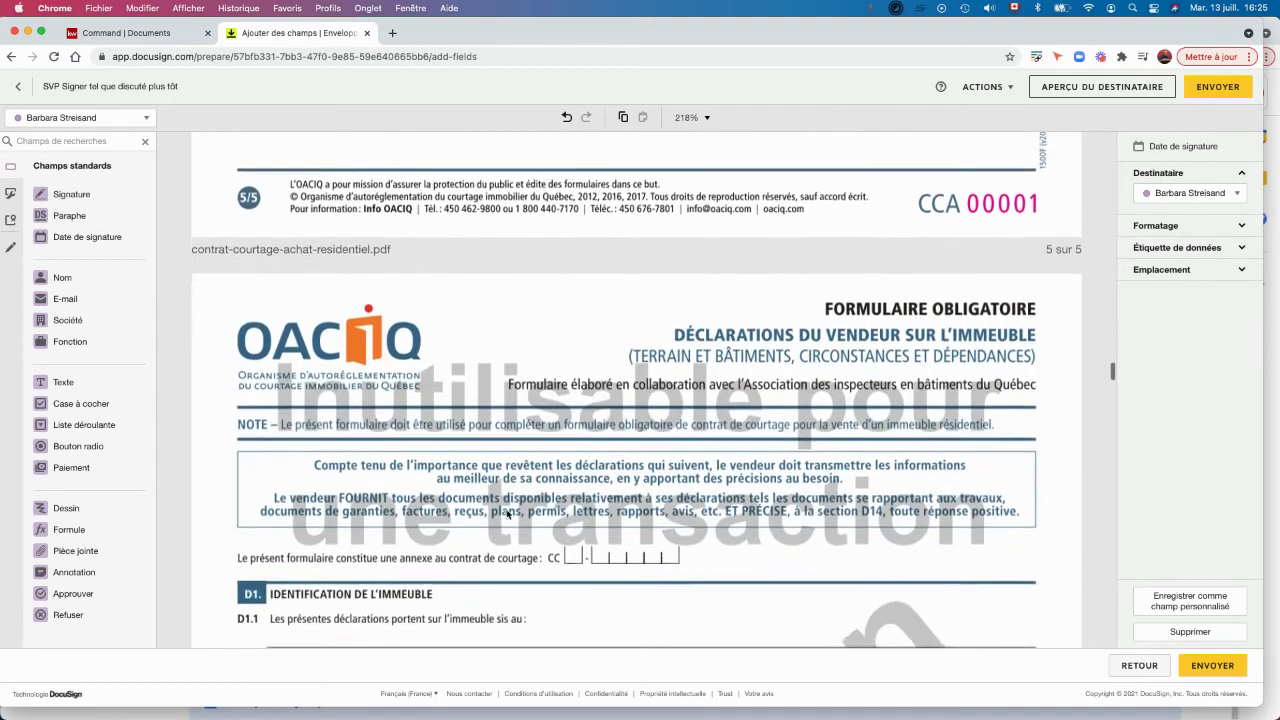
{"action": "scroll", "coordinate": [507, 514], "scroll_direction": "down", "scroll_amount": 4}
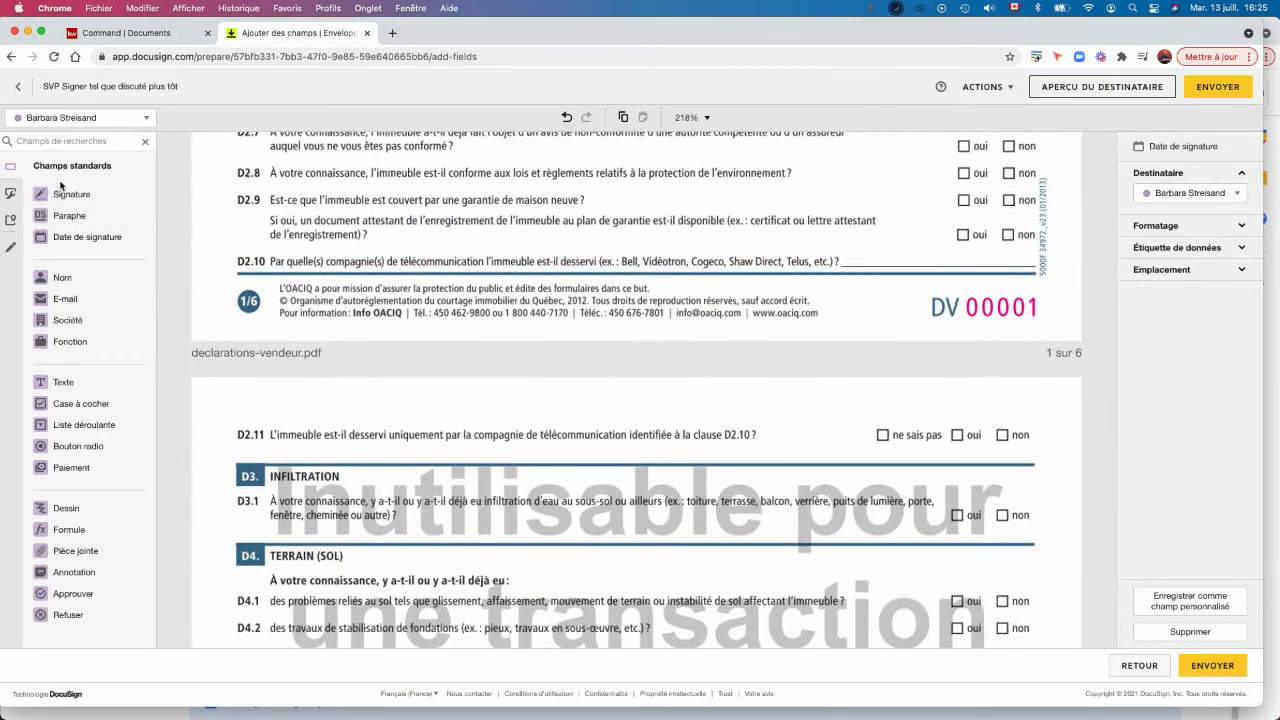
{"action": "left_click_drag", "start_coordinate": [66, 215], "coordinate": [872, 312]}
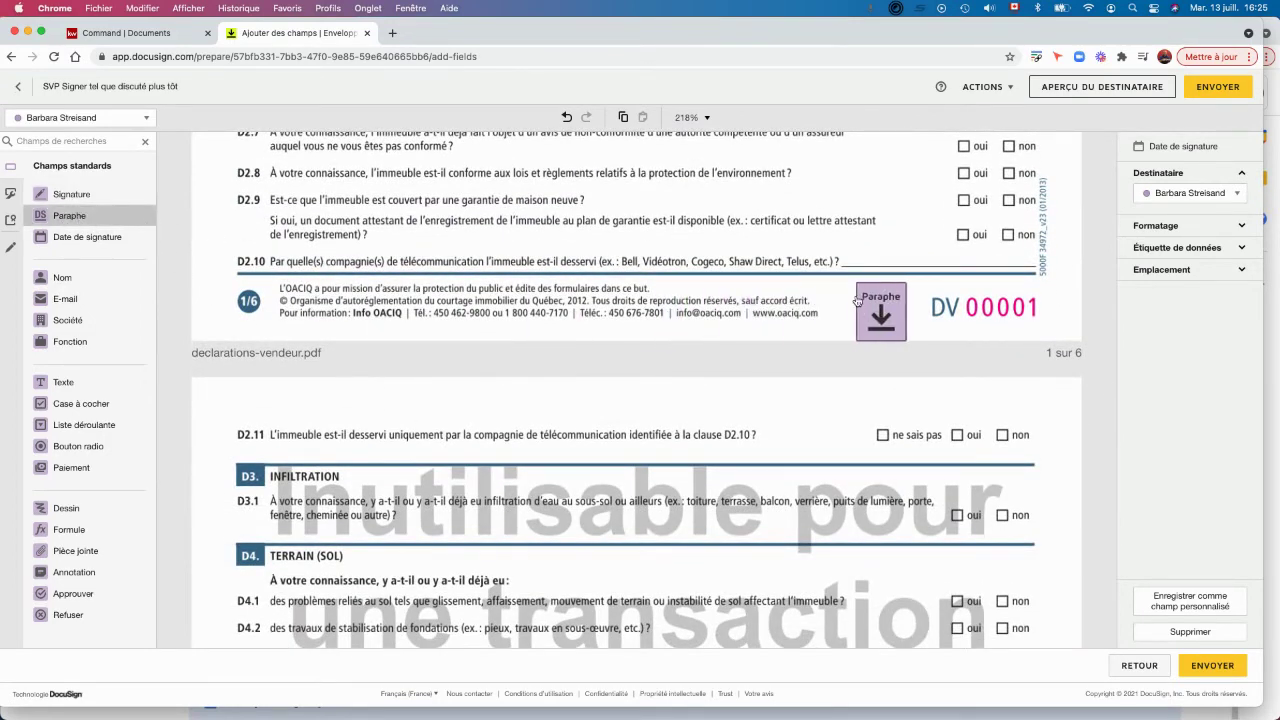
{"action": "left_click", "coordinate": [66, 121]}
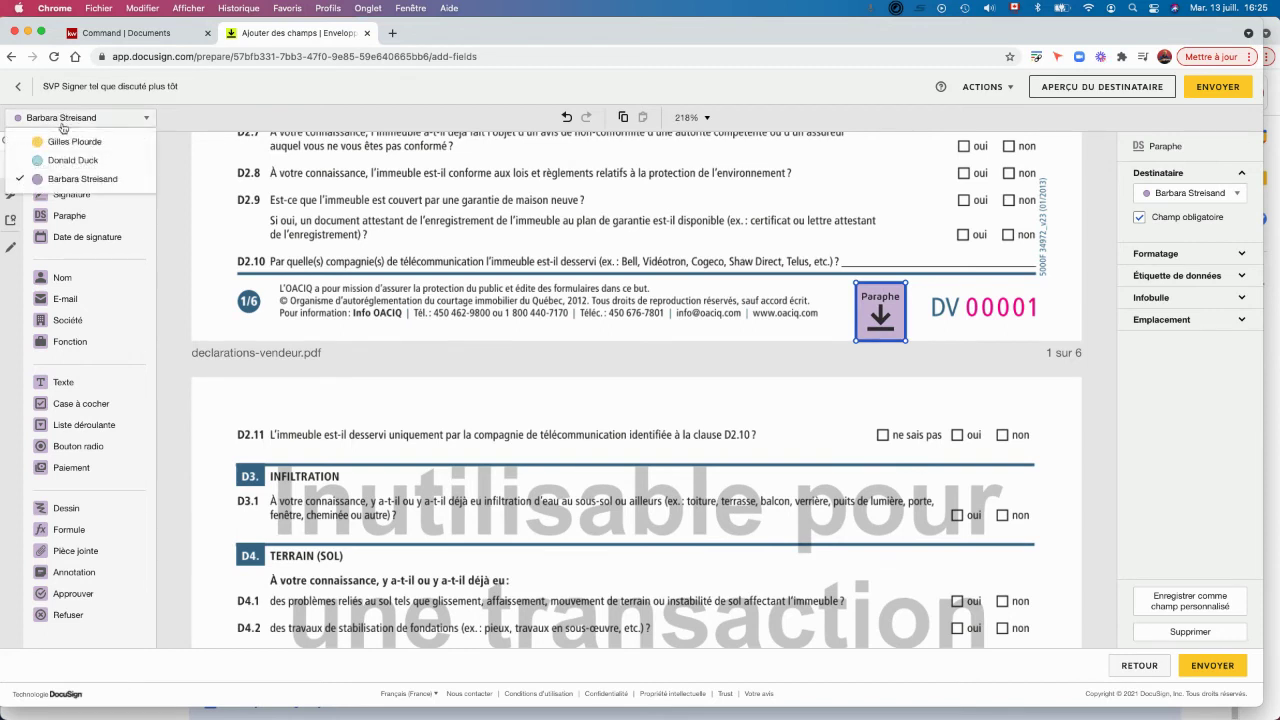
{"action": "left_click", "coordinate": [70, 160]}
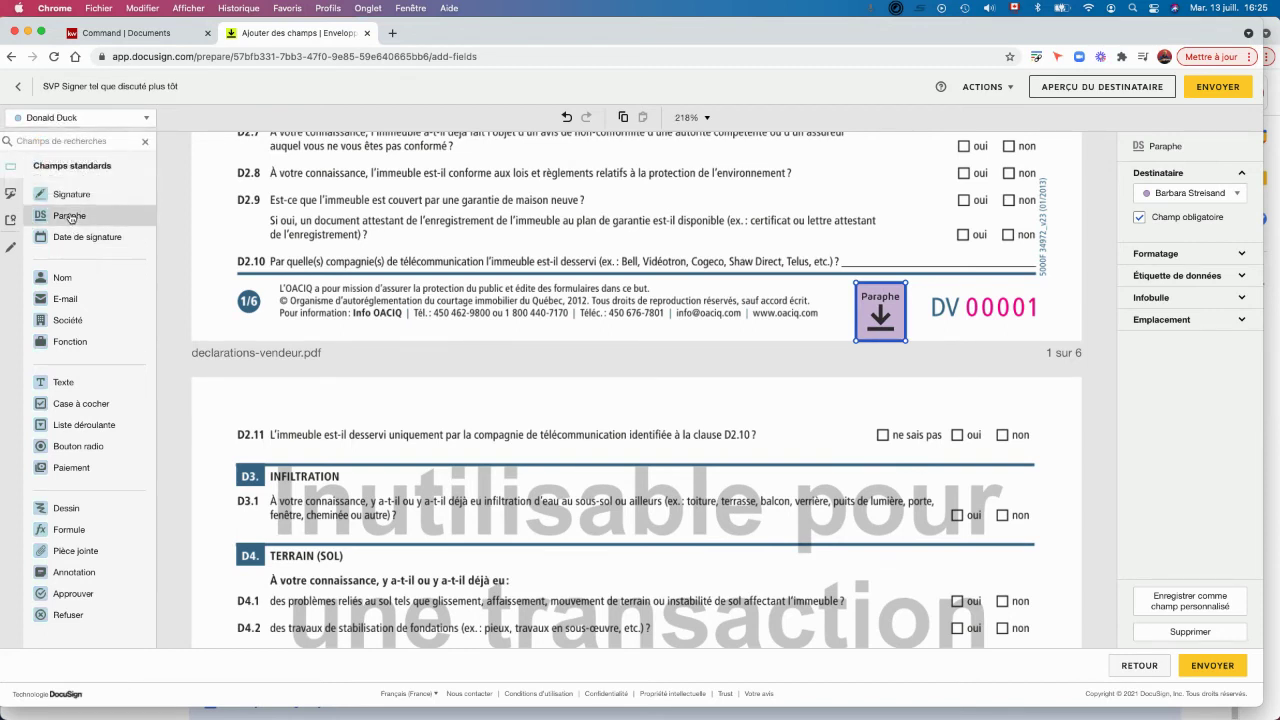
{"action": "left_click_drag", "start_coordinate": [68, 215], "coordinate": [800, 303]}
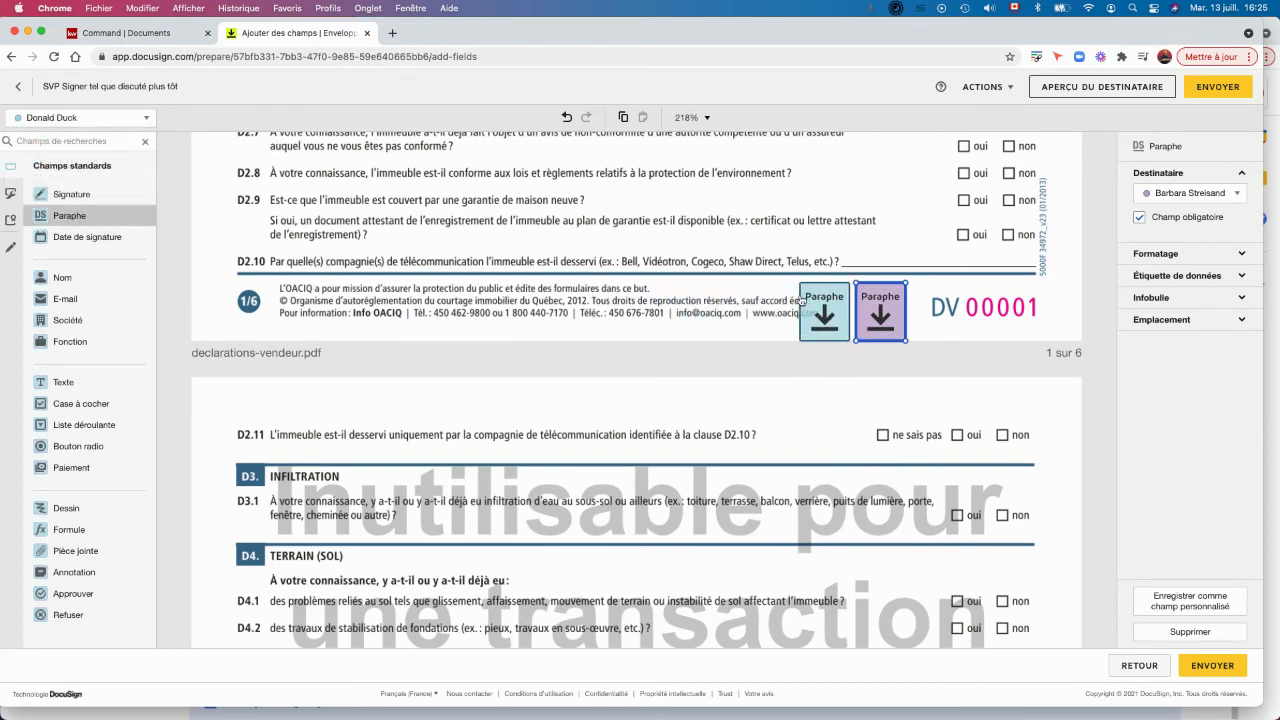
Look over pages 2 and 3 of the seller declaration and return to the brokerage contract's signature page to check the placed fields.
{"action": "scroll", "coordinate": [461, 484], "scroll_direction": "down", "scroll_amount": 10}
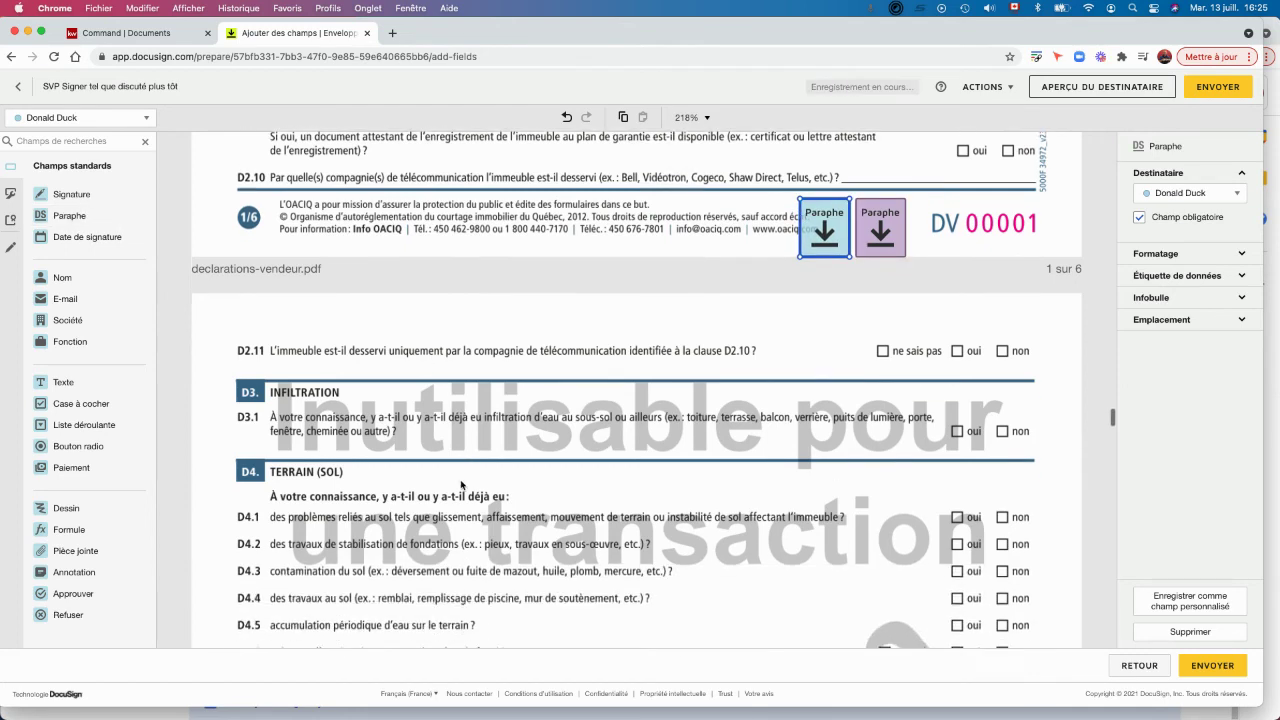
{"action": "scroll", "coordinate": [461, 484], "scroll_direction": "down", "scroll_amount": 10}
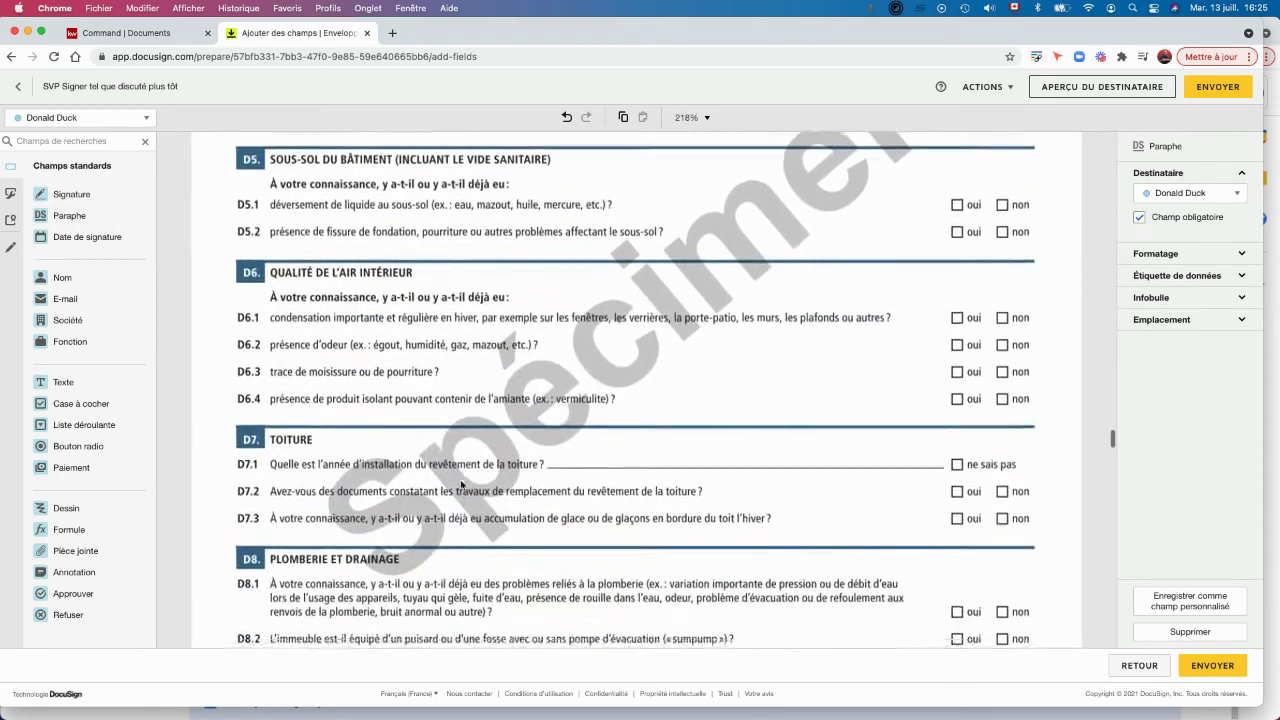
{"action": "scroll", "coordinate": [461, 484], "scroll_direction": "down", "scroll_amount": 2}
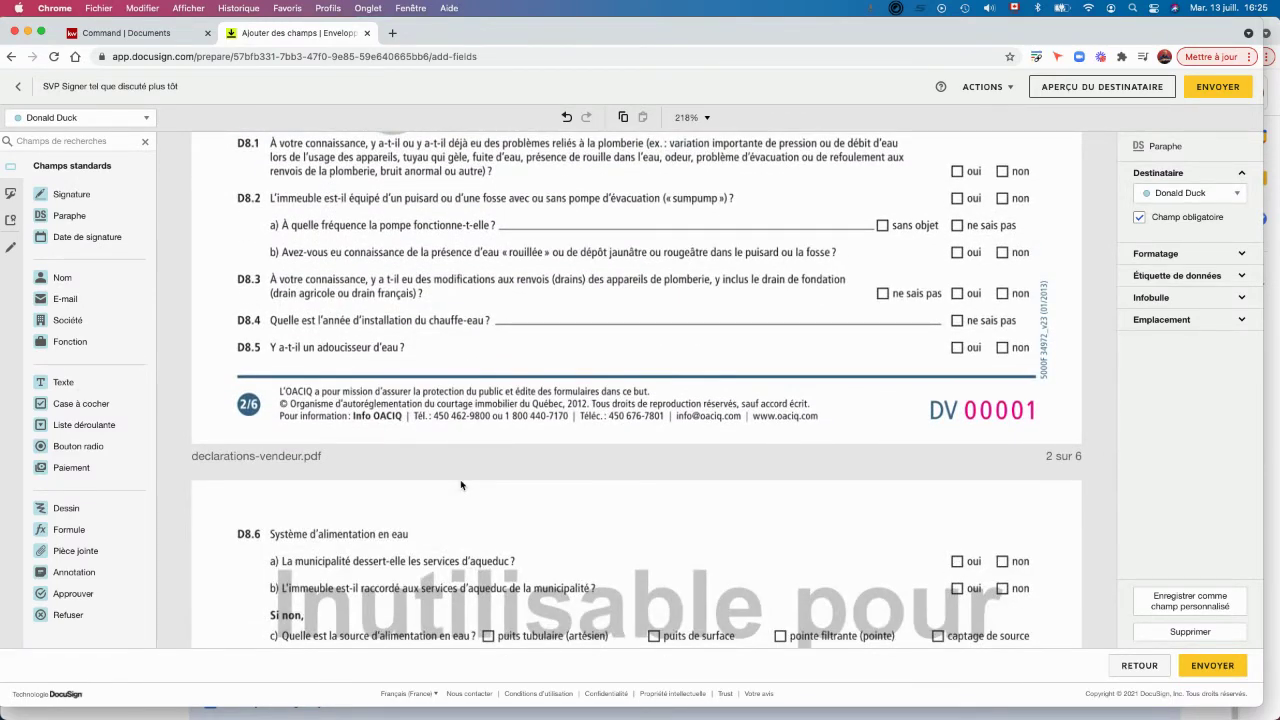
{"action": "scroll", "coordinate": [461, 485], "scroll_direction": "down", "scroll_amount": 12}
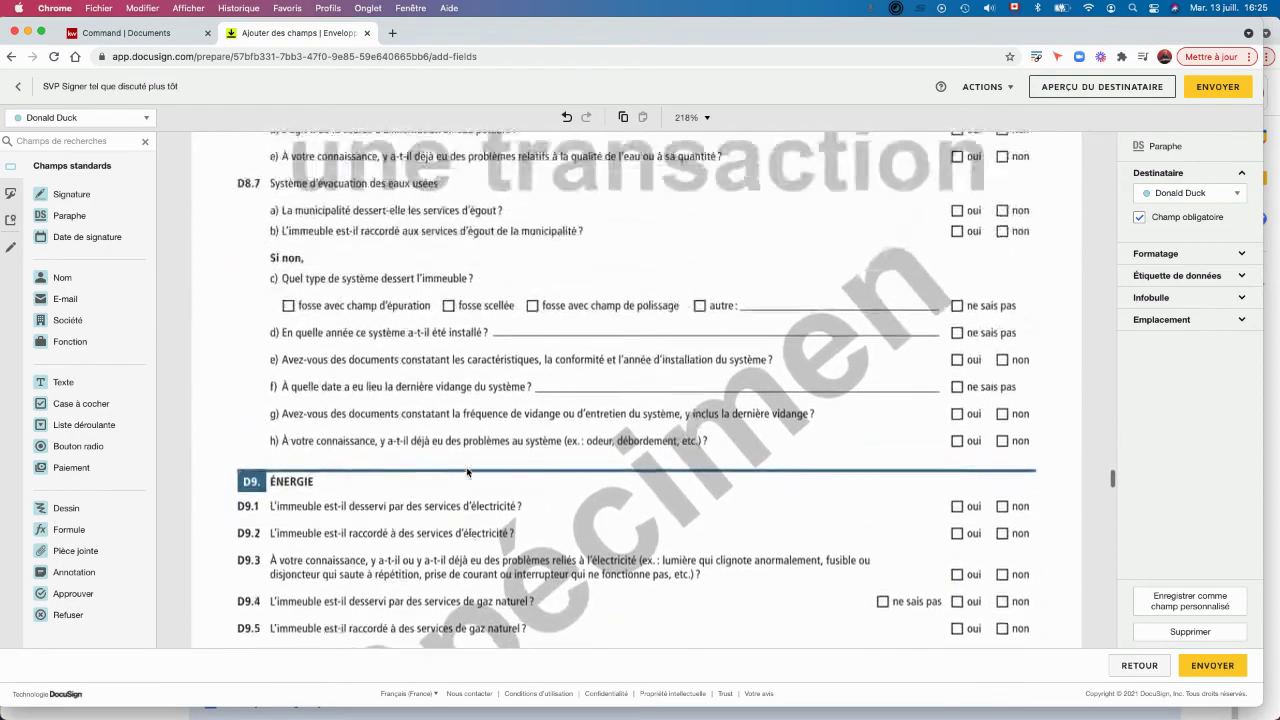
{"action": "scroll", "coordinate": [467, 472], "scroll_direction": "up", "scroll_amount": 15}
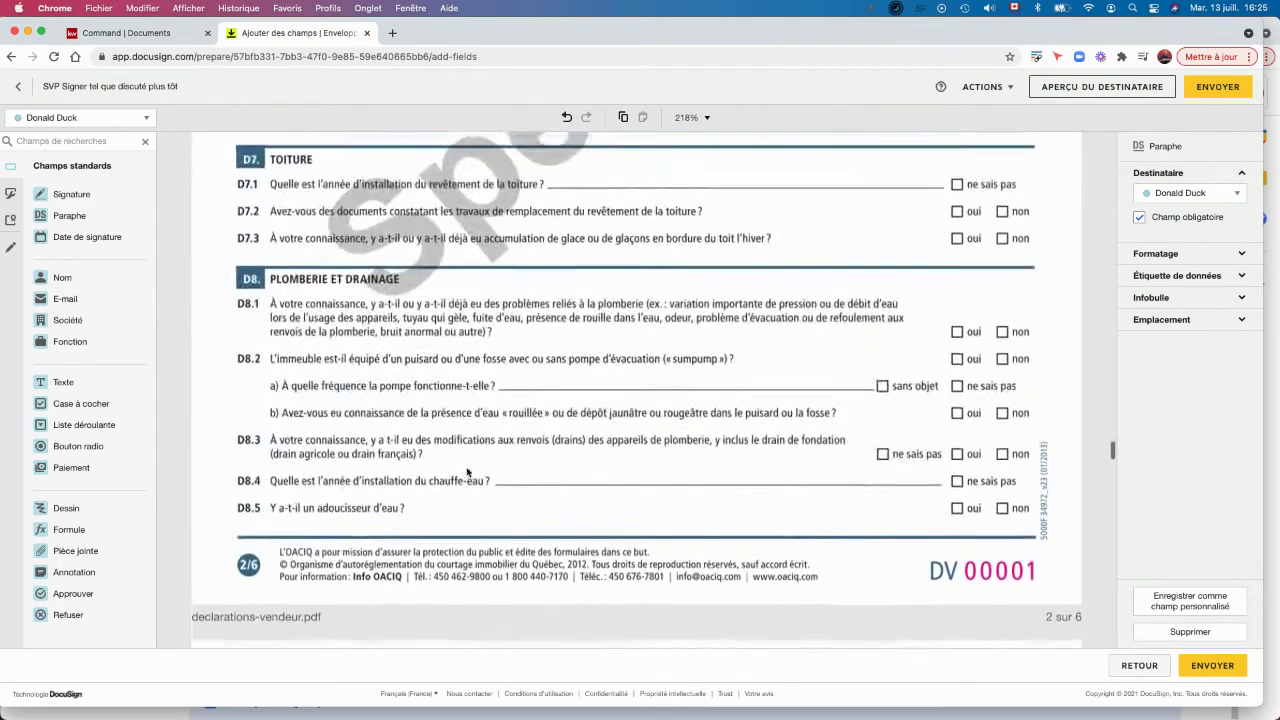
{"action": "scroll", "coordinate": [467, 472], "scroll_direction": "up", "scroll_amount": 20}
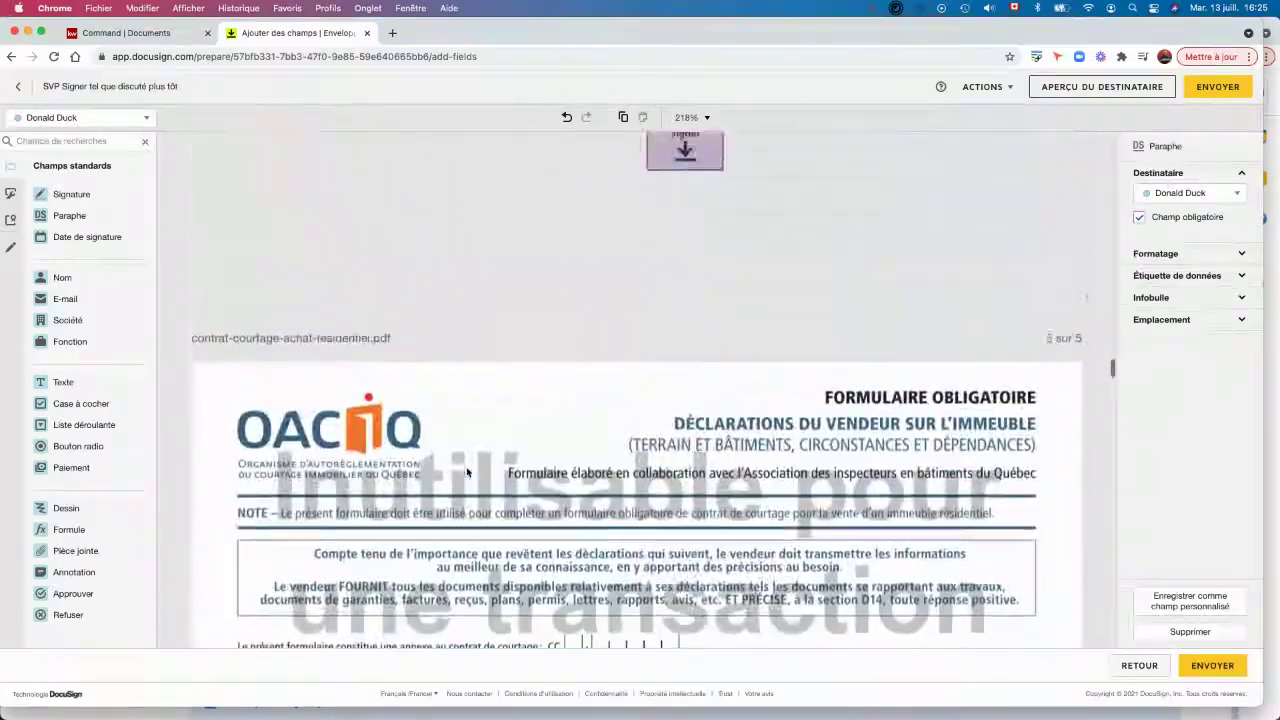
{"action": "scroll", "coordinate": [467, 472], "scroll_direction": "up", "scroll_amount": 3}
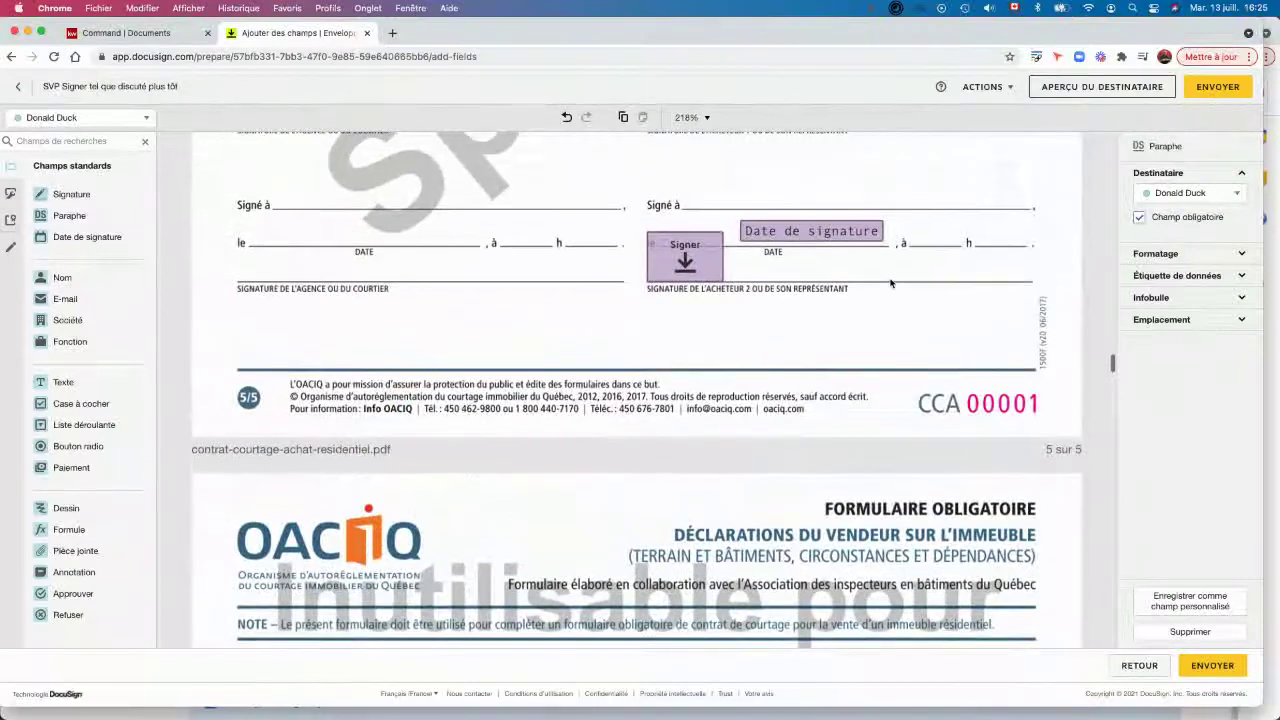
Preview the envelope in desktop view as Seller 1 and as the listing agent, starting the signing walkthrough for each.
{"action": "left_click", "coordinate": [1096, 87]}
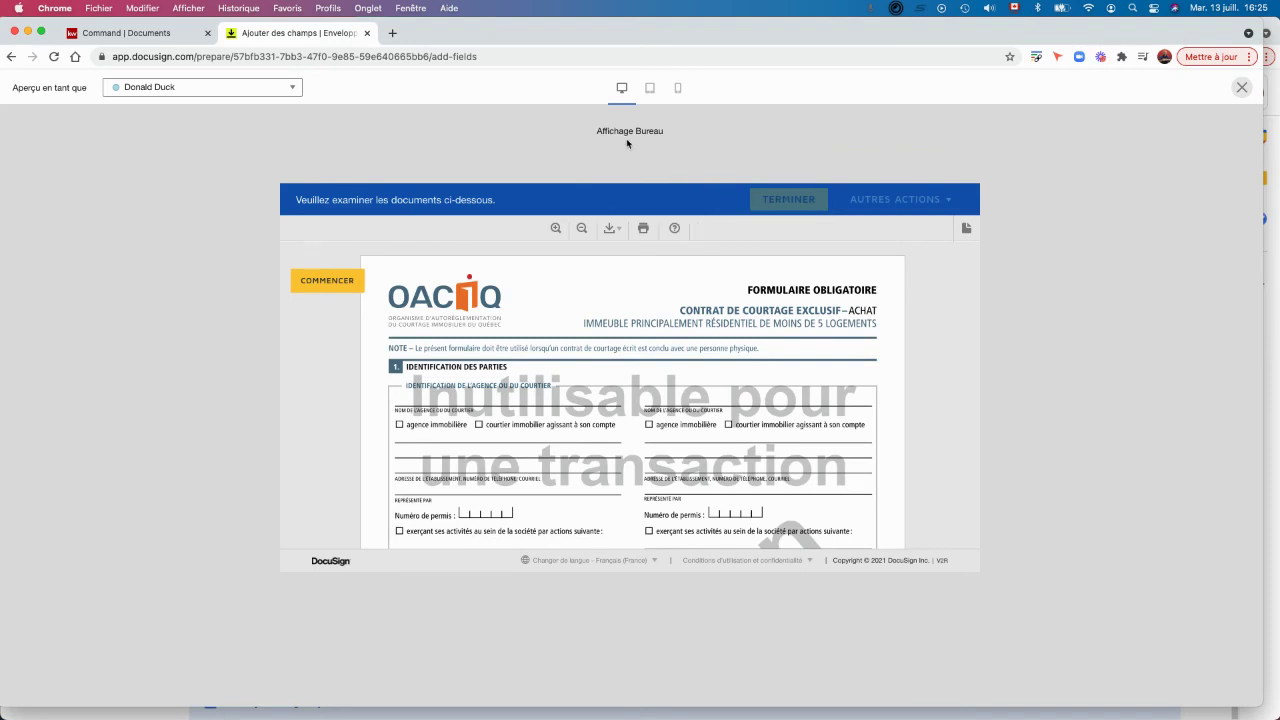
{"action": "left_click", "coordinate": [320, 284]}
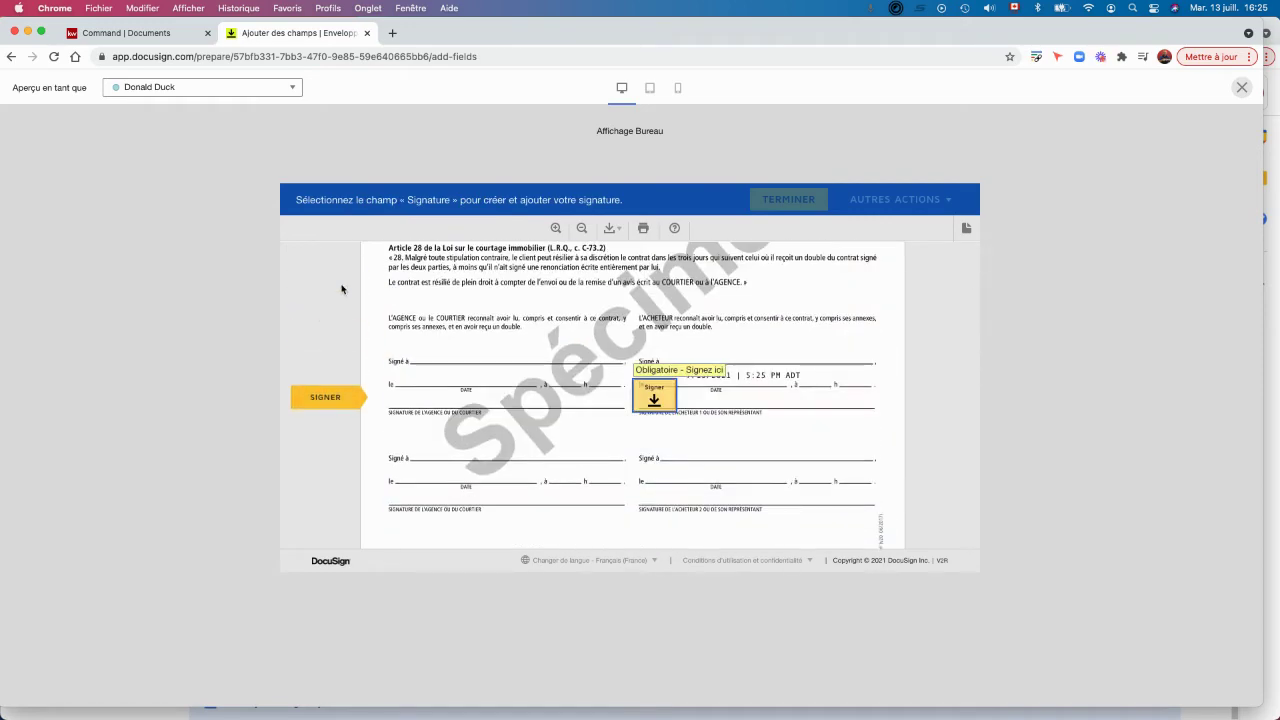
{"action": "left_click", "coordinate": [237, 88]}
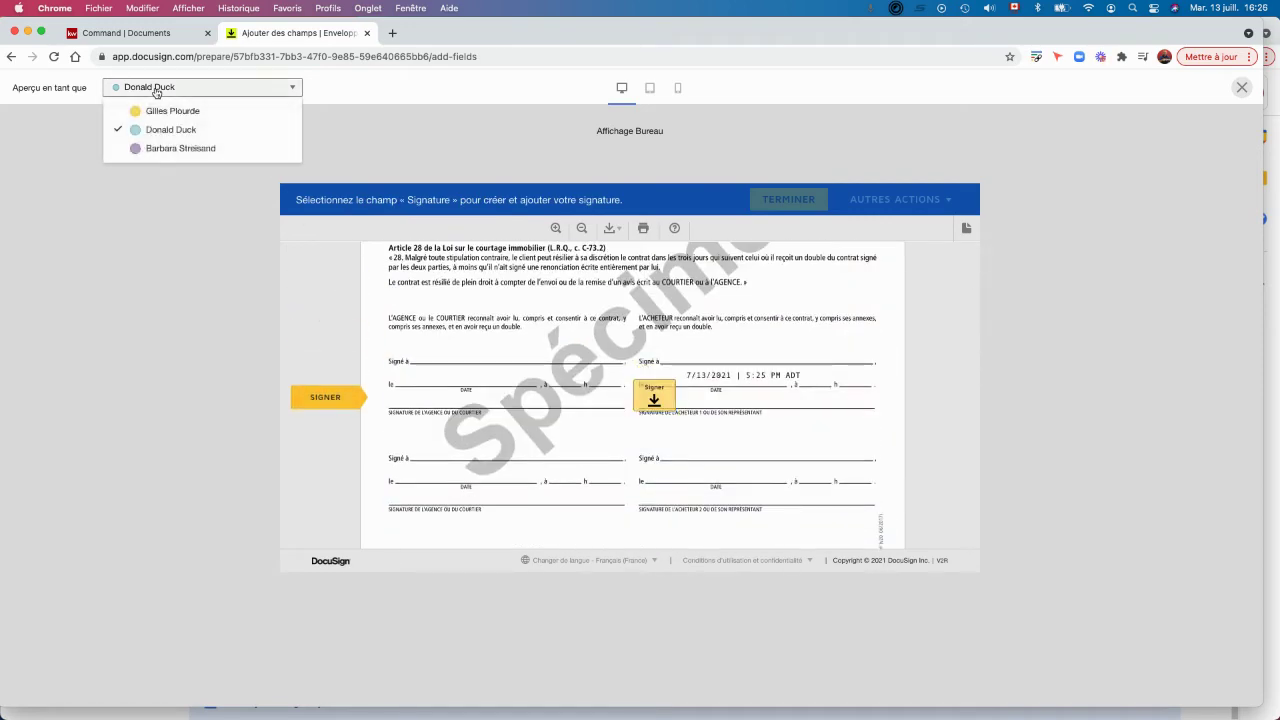
{"action": "left_click", "coordinate": [158, 112]}
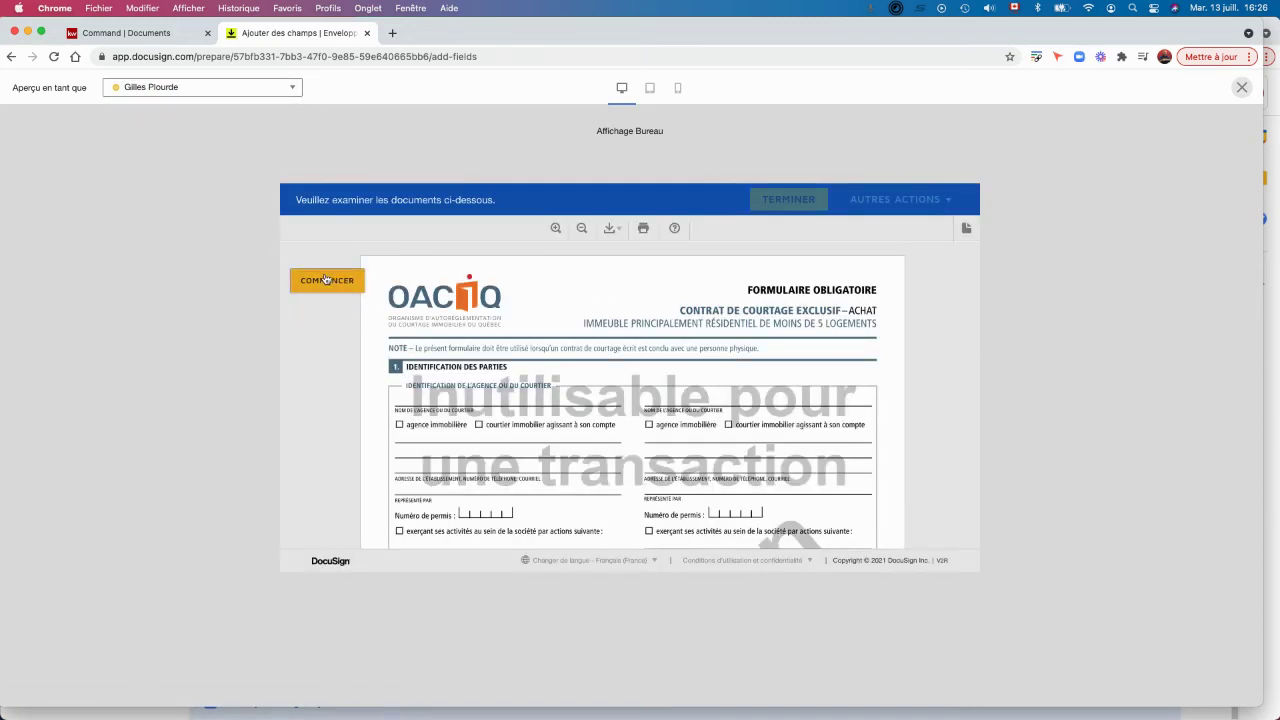
{"action": "left_click", "coordinate": [325, 280]}
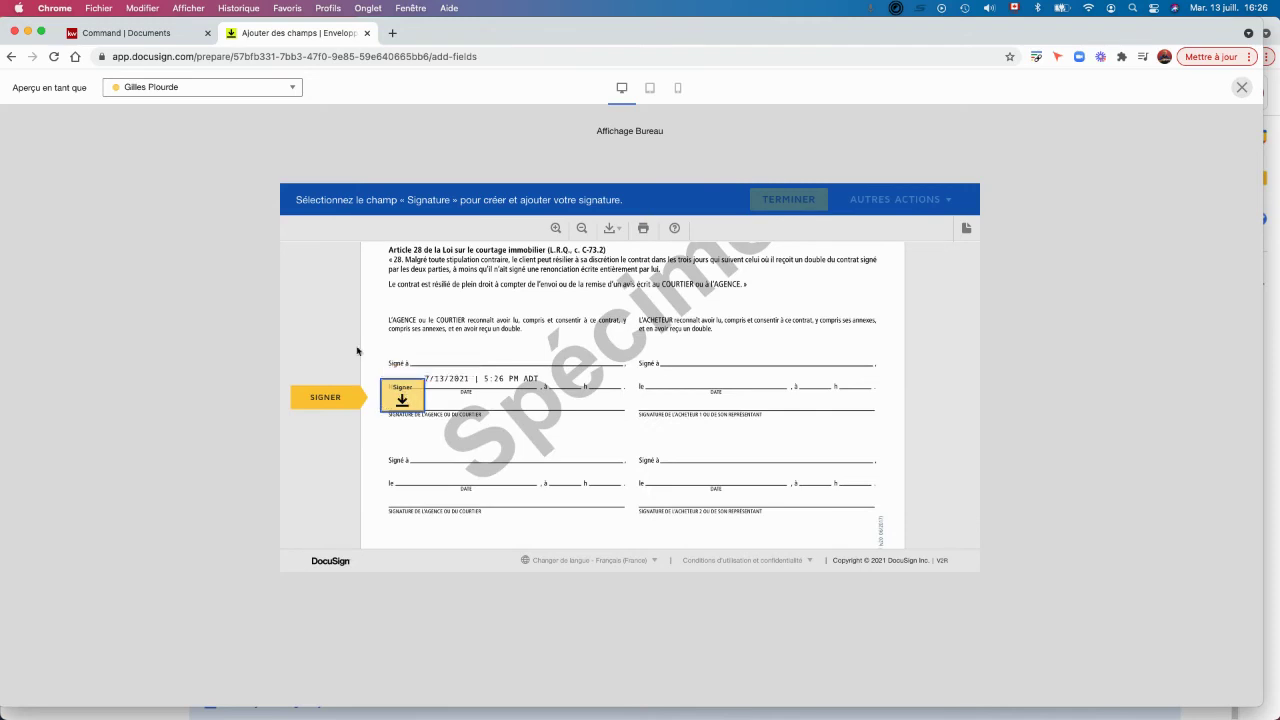
Preview the envelope as Seller 2, walking through the signature and initials fields, and close the recipient preview.
{"action": "left_click", "coordinate": [148, 87]}
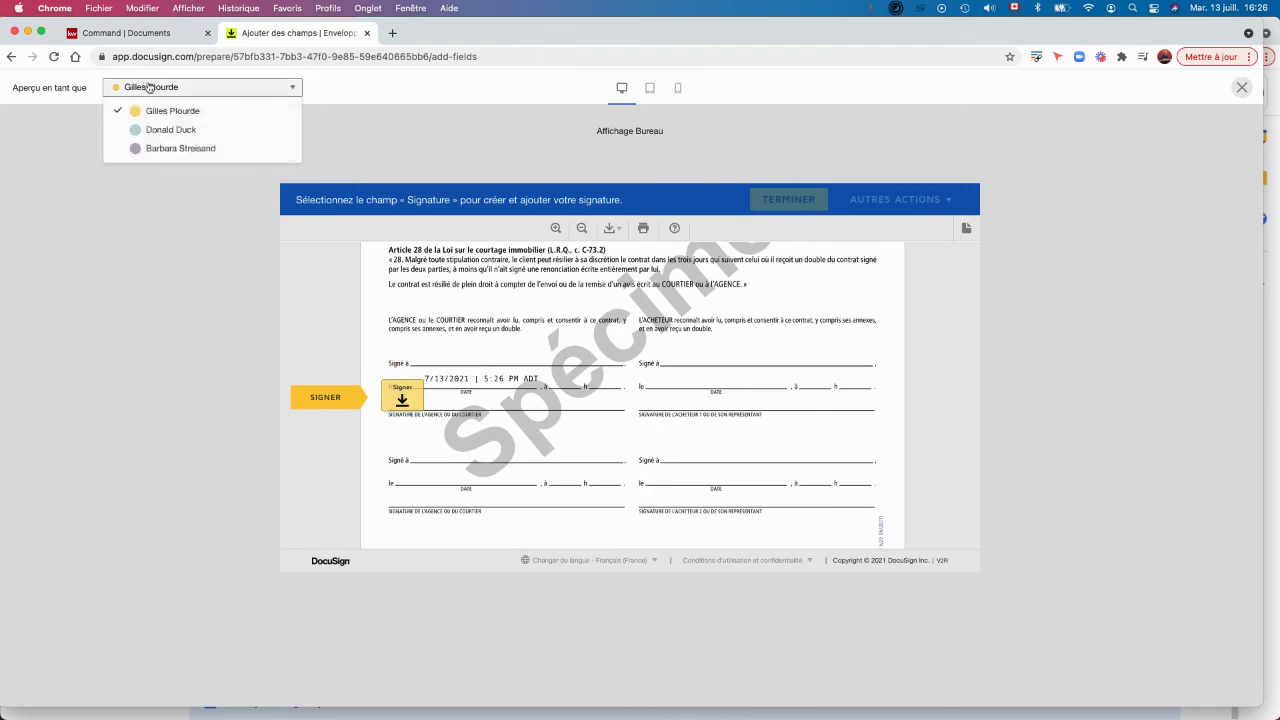
{"action": "left_click", "coordinate": [152, 150]}
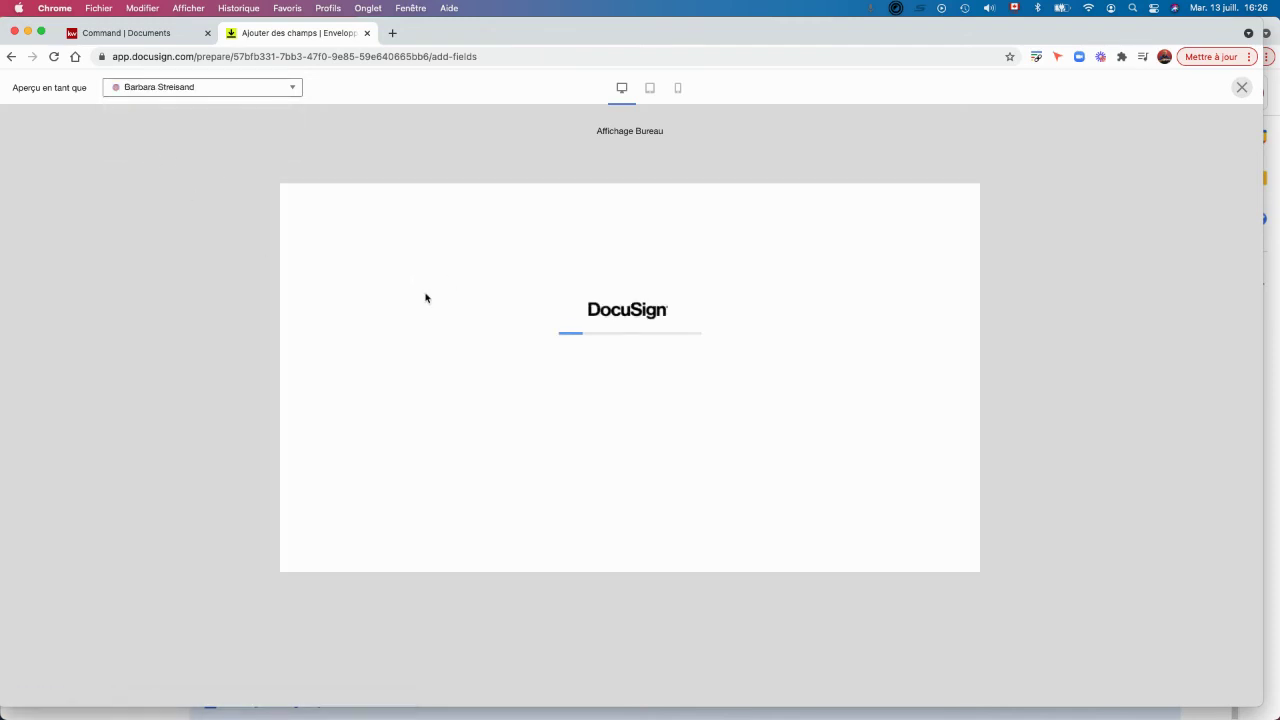
{"action": "left_click", "coordinate": [316, 284]}
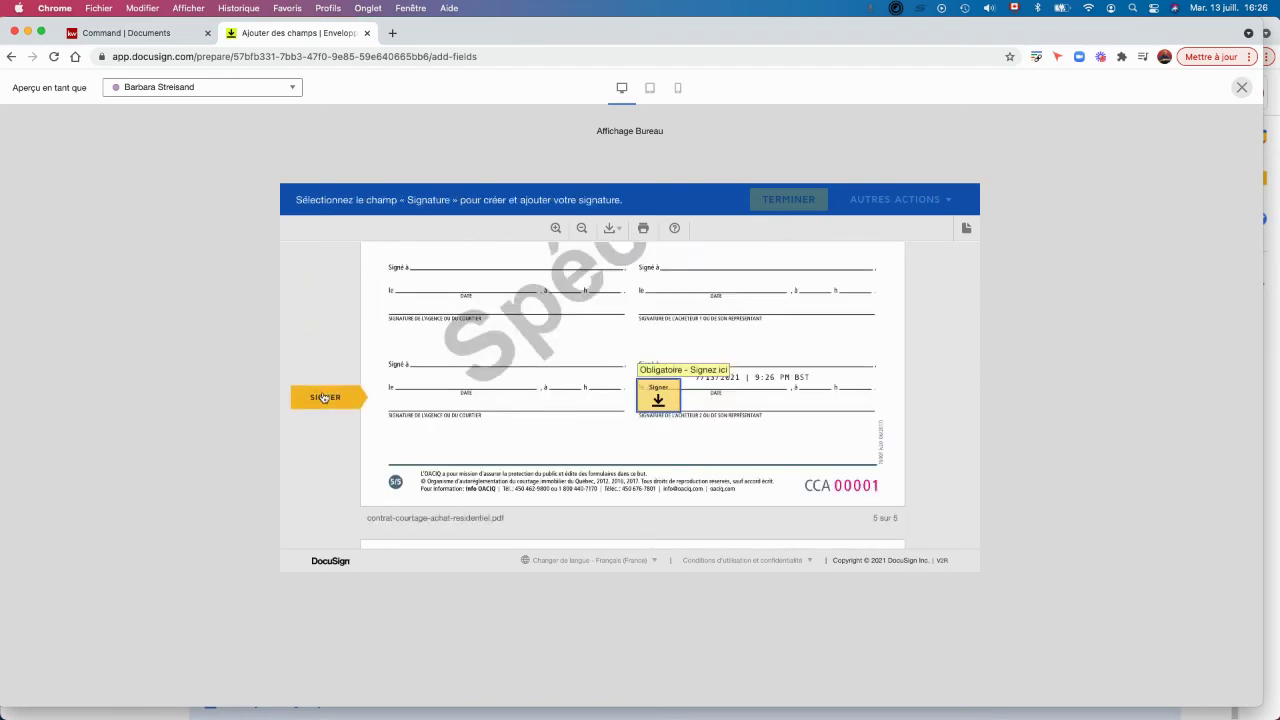
{"action": "left_click", "coordinate": [323, 398]}
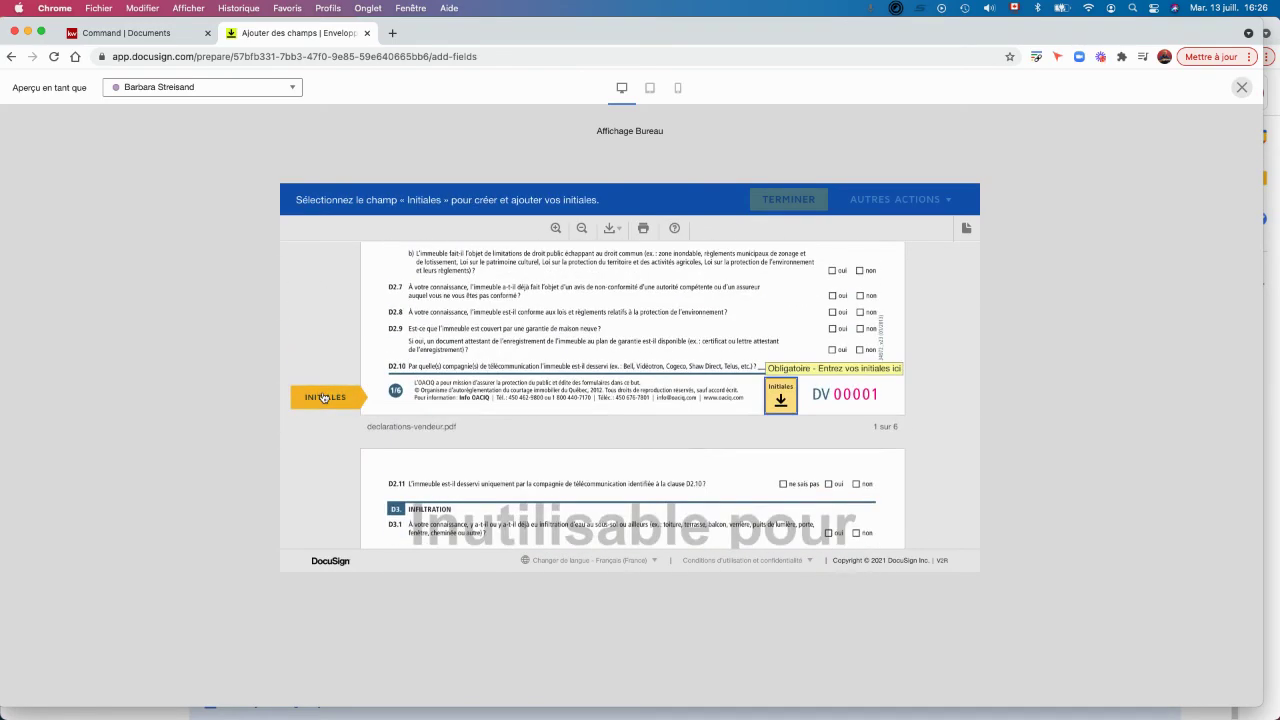
{"action": "left_click", "coordinate": [323, 398]}
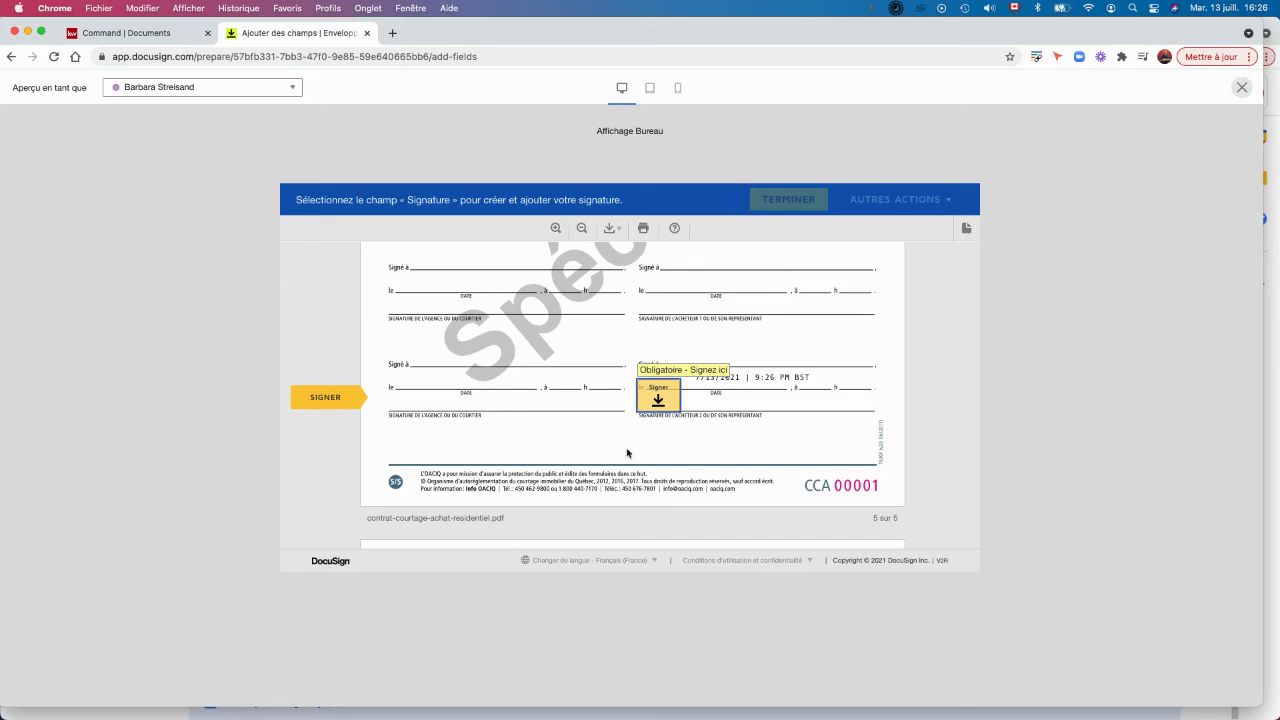
{"action": "left_click", "coordinate": [1240, 90]}
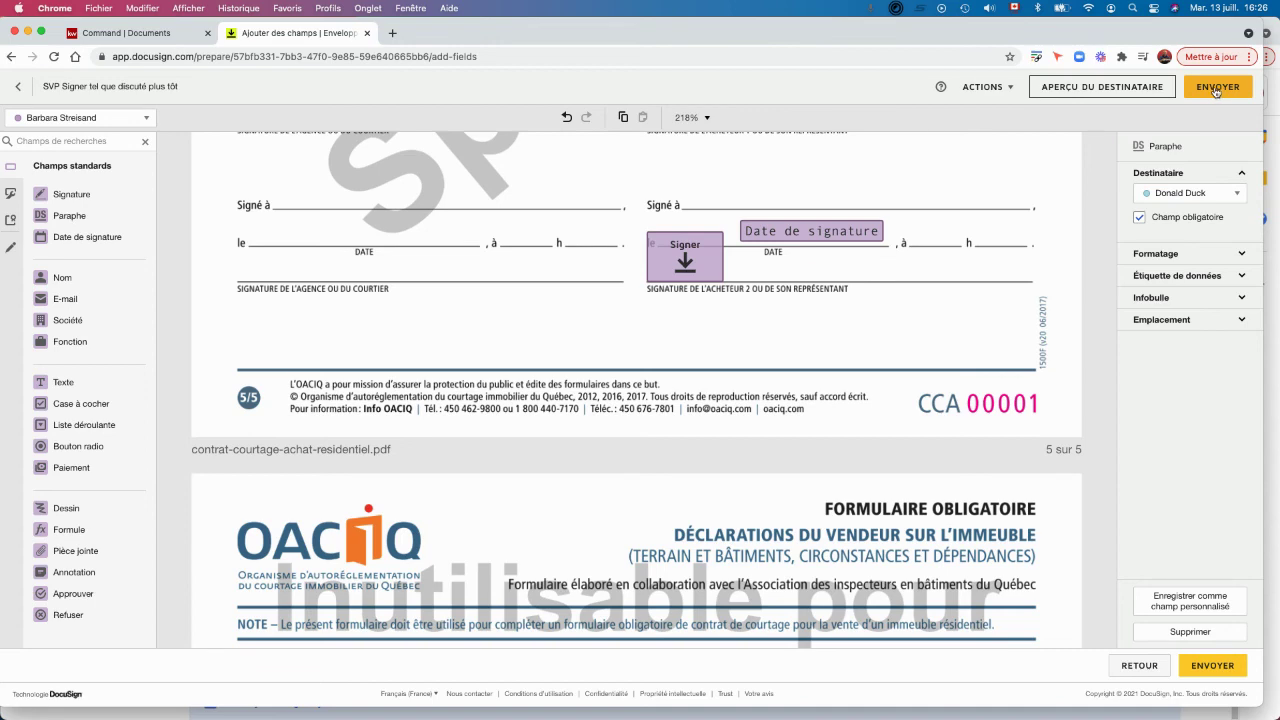
Send the envelope and open it from the room's envelope list for signing as the listing agent.
{"action": "left_click", "coordinate": [1216, 88]}
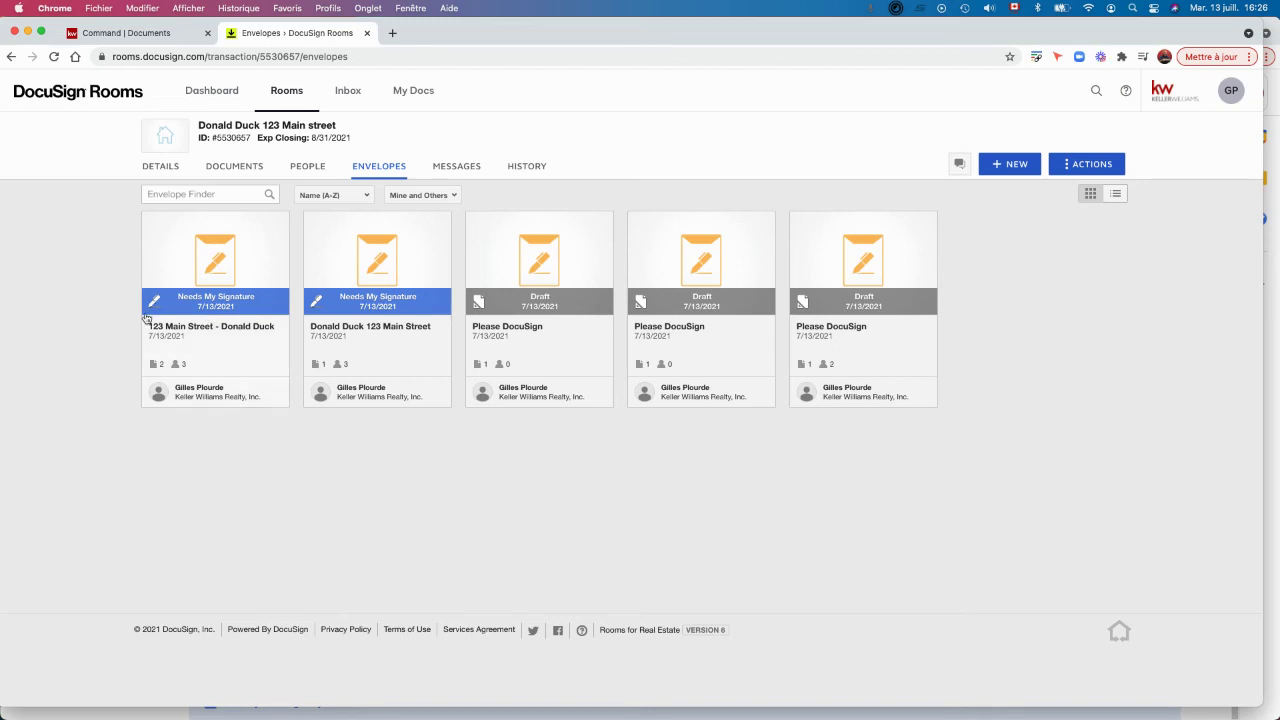
{"action": "left_click", "coordinate": [216, 313]}
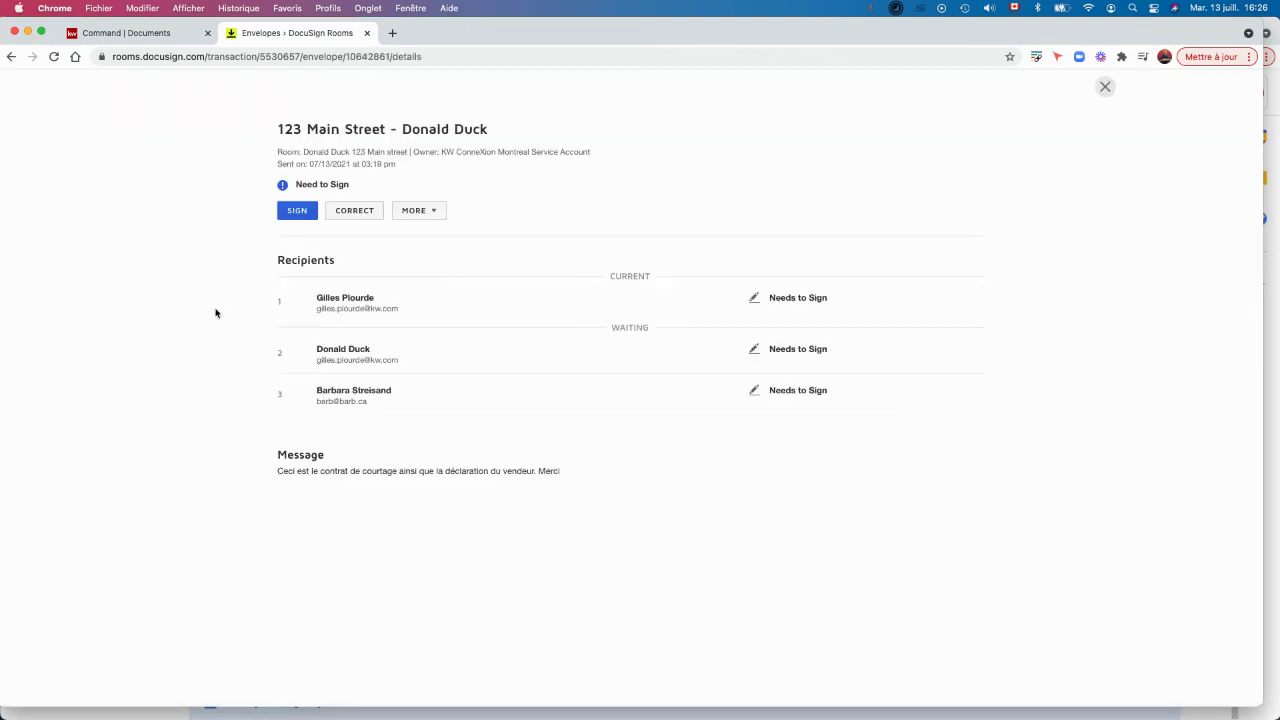
{"action": "left_click", "coordinate": [298, 211]}
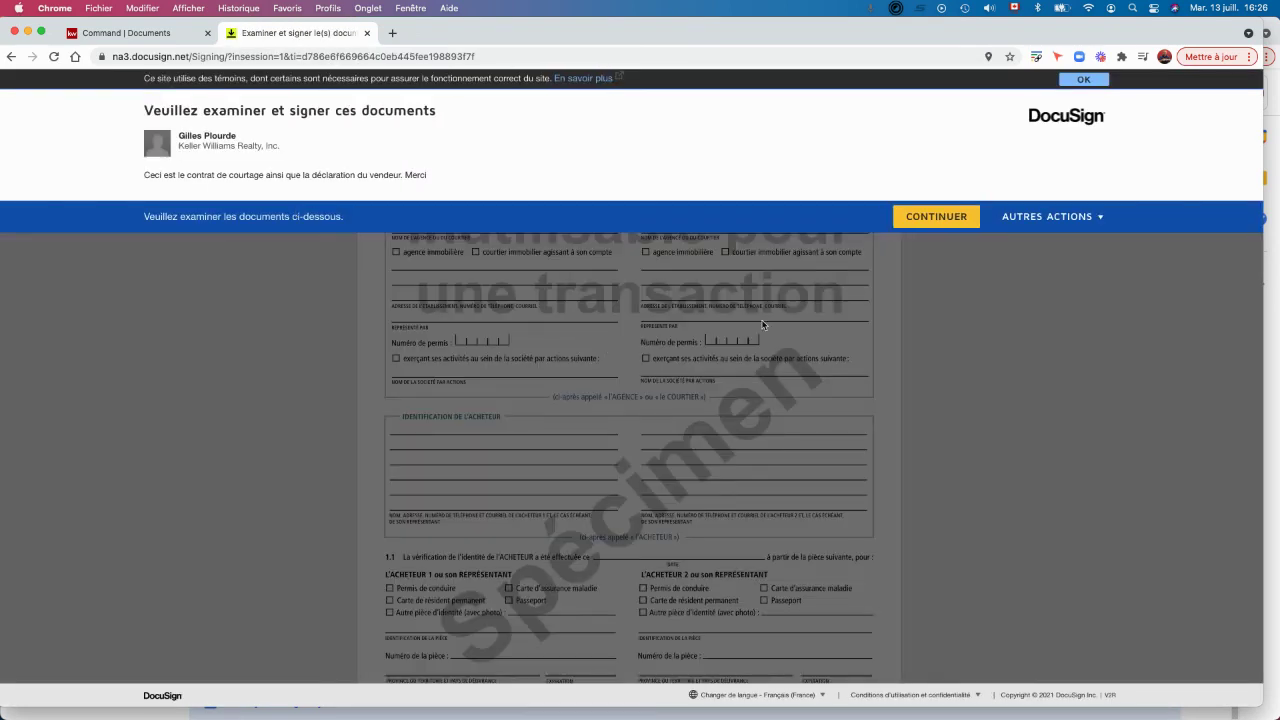
Sign the agency signature block on page 5 of contrat-courtage-achat-residentiel.pdf as the listing agent and finish the signing session.
{"action": "left_click", "coordinate": [922, 219]}
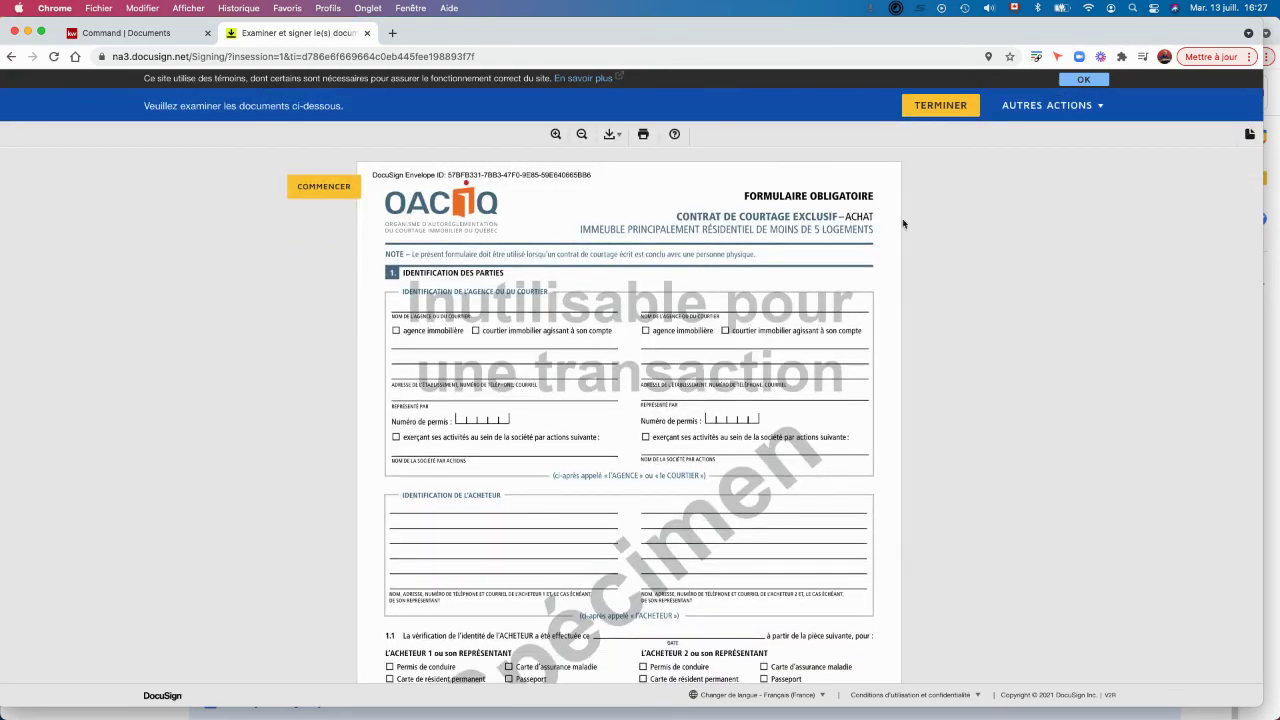
{"action": "left_click", "coordinate": [323, 186]}
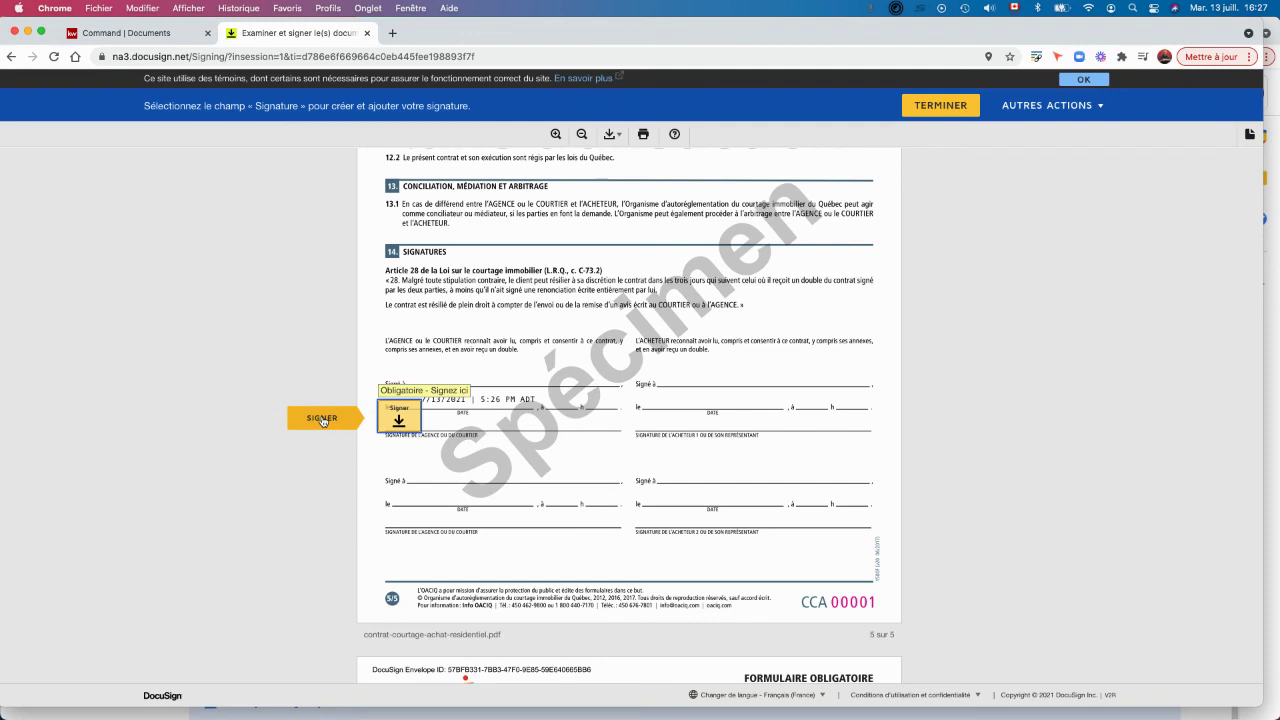
{"action": "left_click", "coordinate": [948, 106]}
{"action": "left_click", "coordinate": [399, 418]}
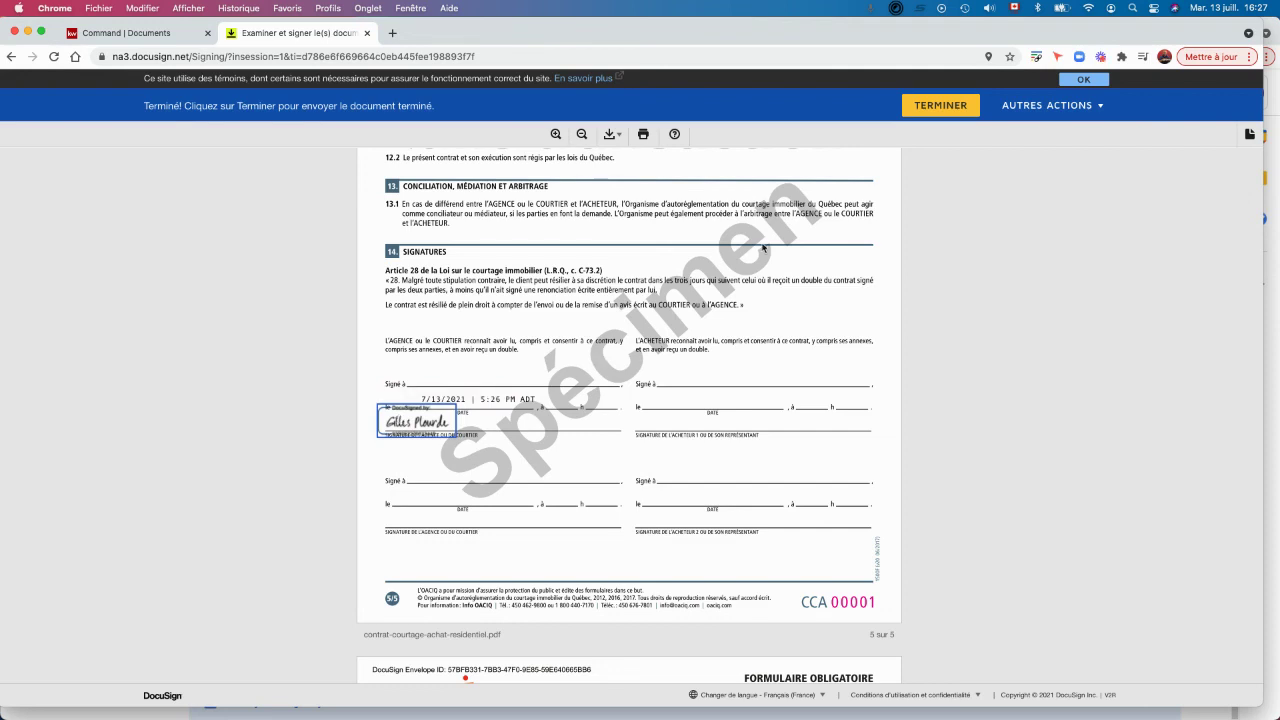
{"action": "left_click", "coordinate": [938, 107]}
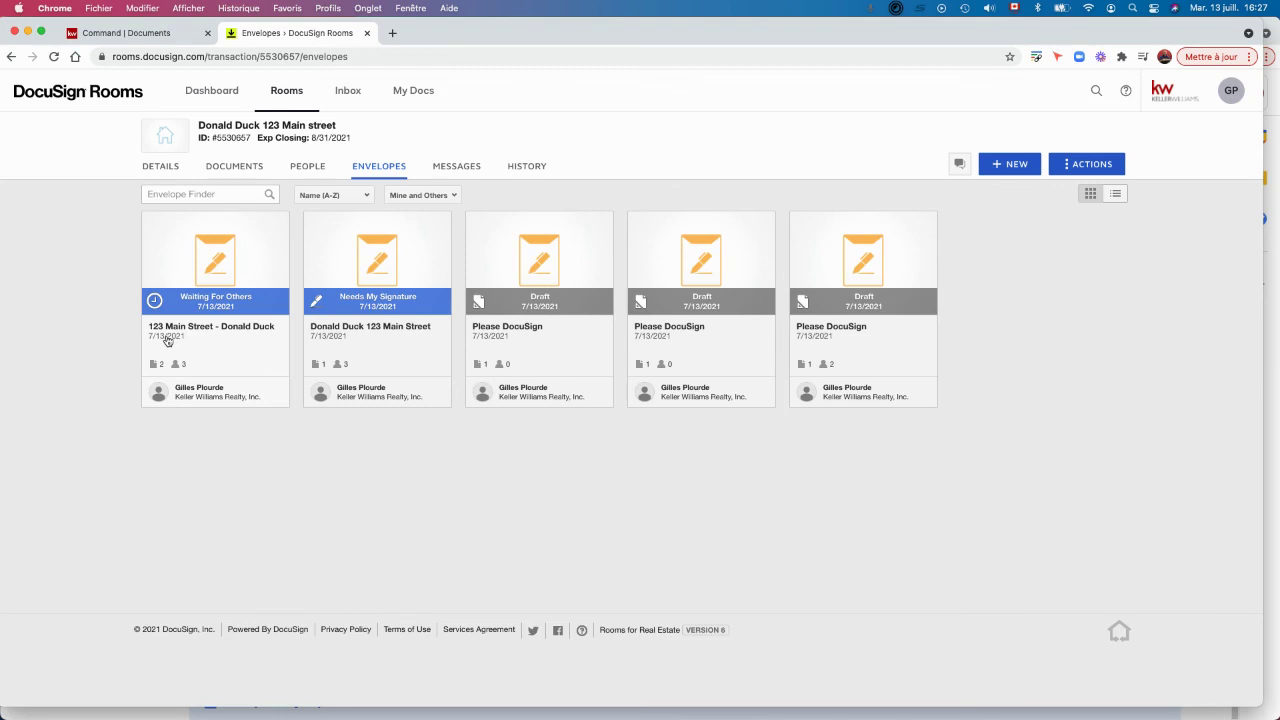
Switch to the listing's Documents page in KW Command.
{"action": "left_click", "coordinate": [107, 34]}
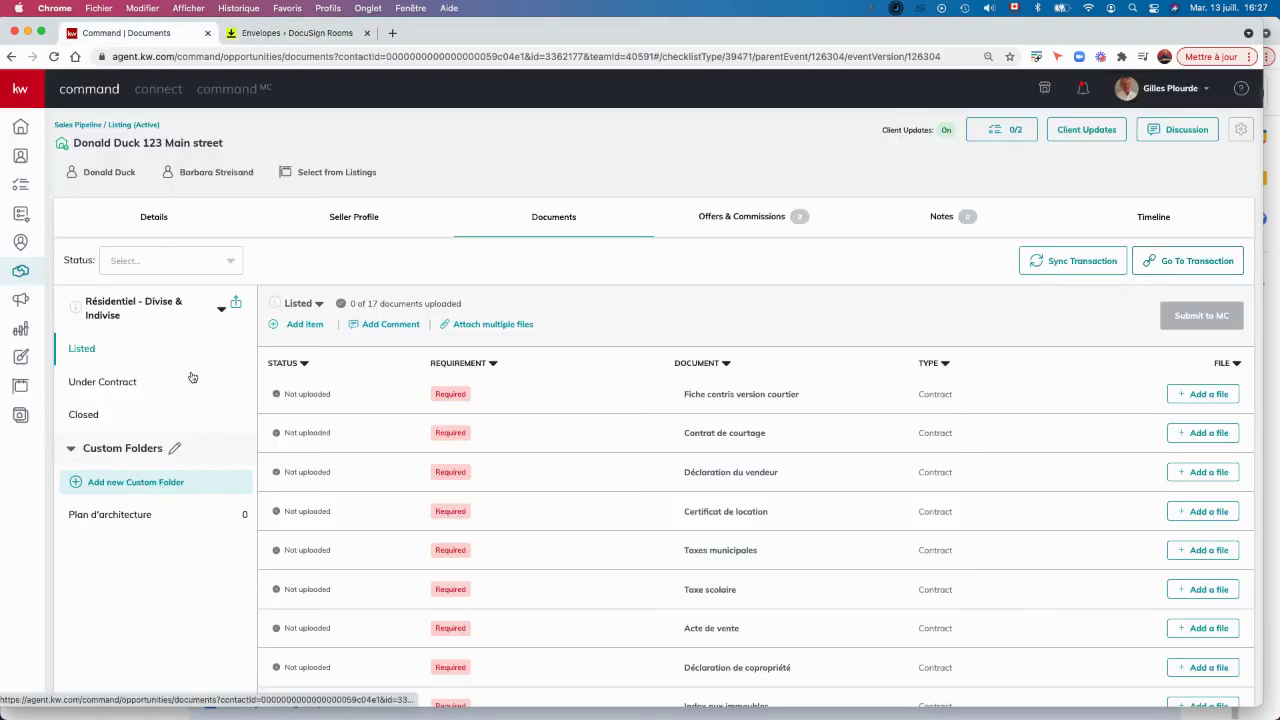